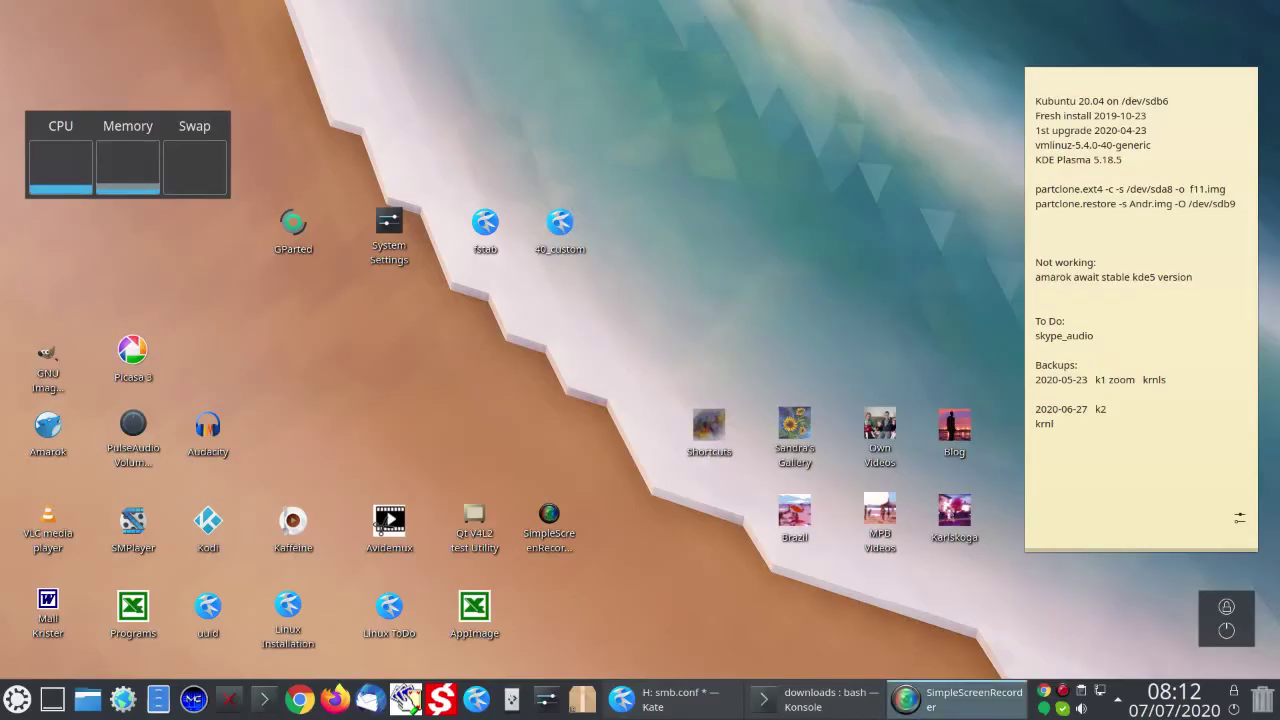
Bring smb.conf back up in Kate, scroll through the share paths, and return to [global].
left_click(675, 699)
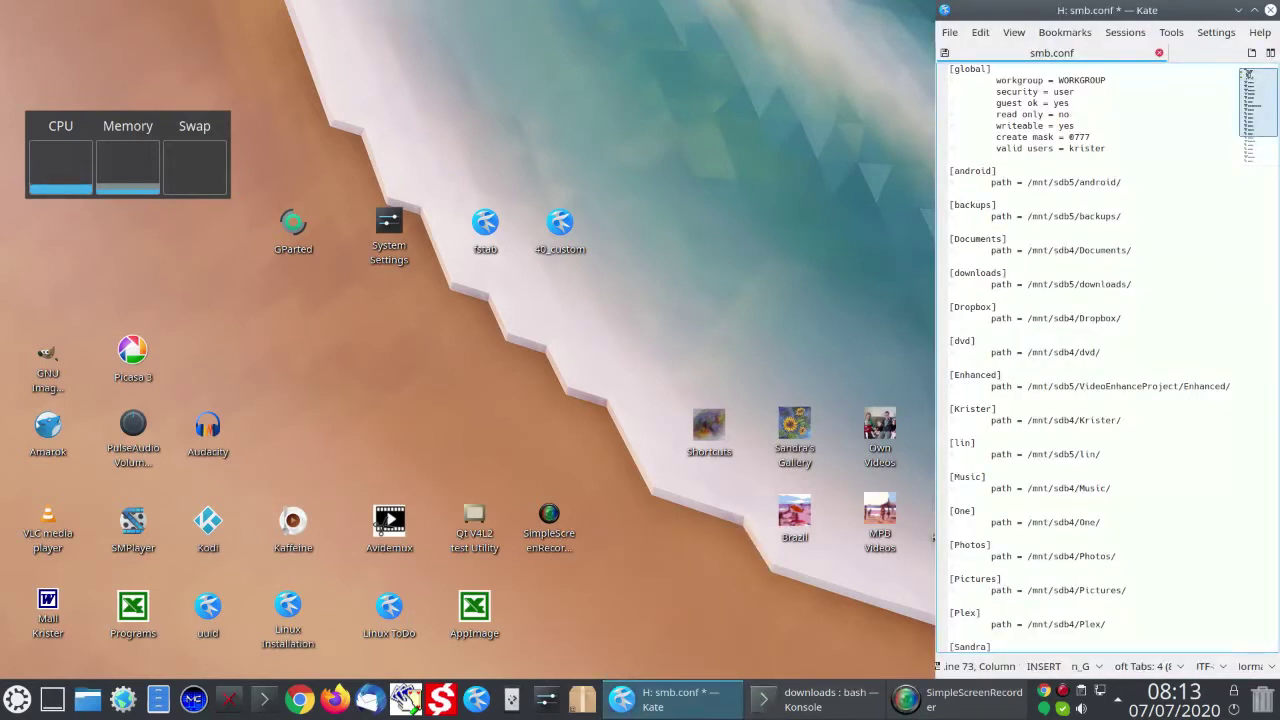
scroll(1248, 75, "down", 7)
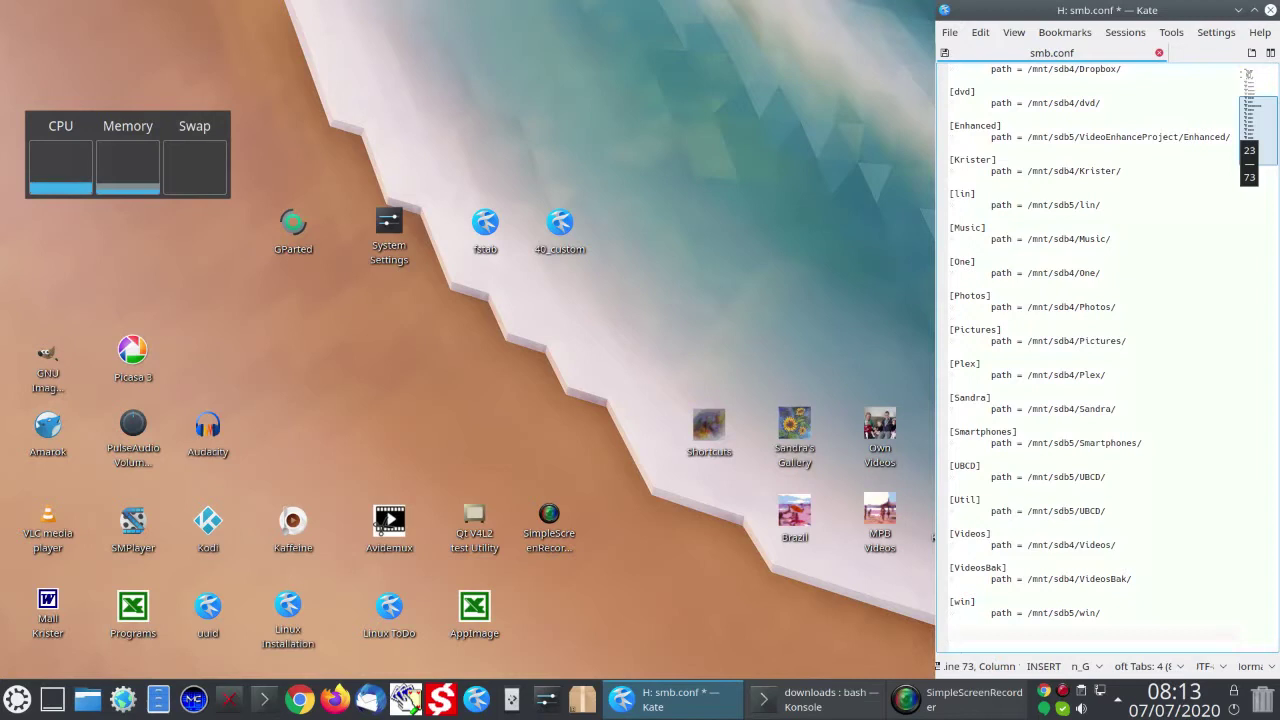
key("Page_Up")
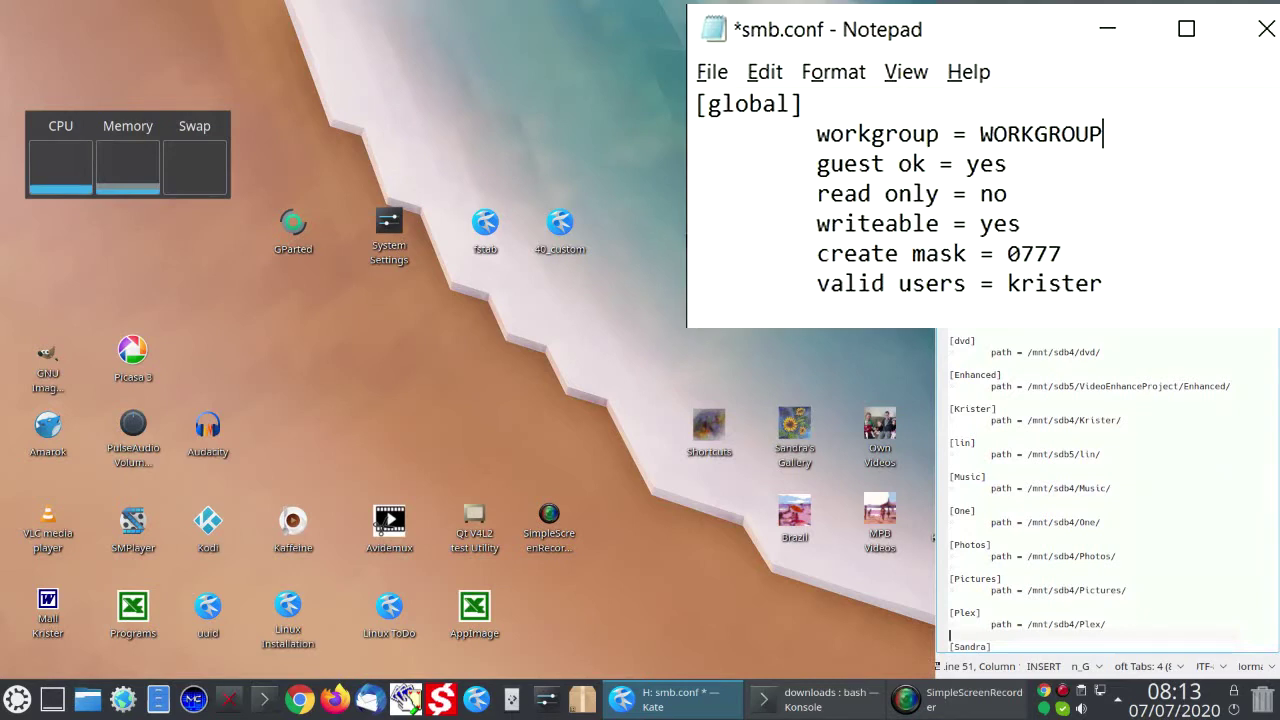
Add the share user to Samba with smbpasswd -a and set their password.
left_click(680, 700)
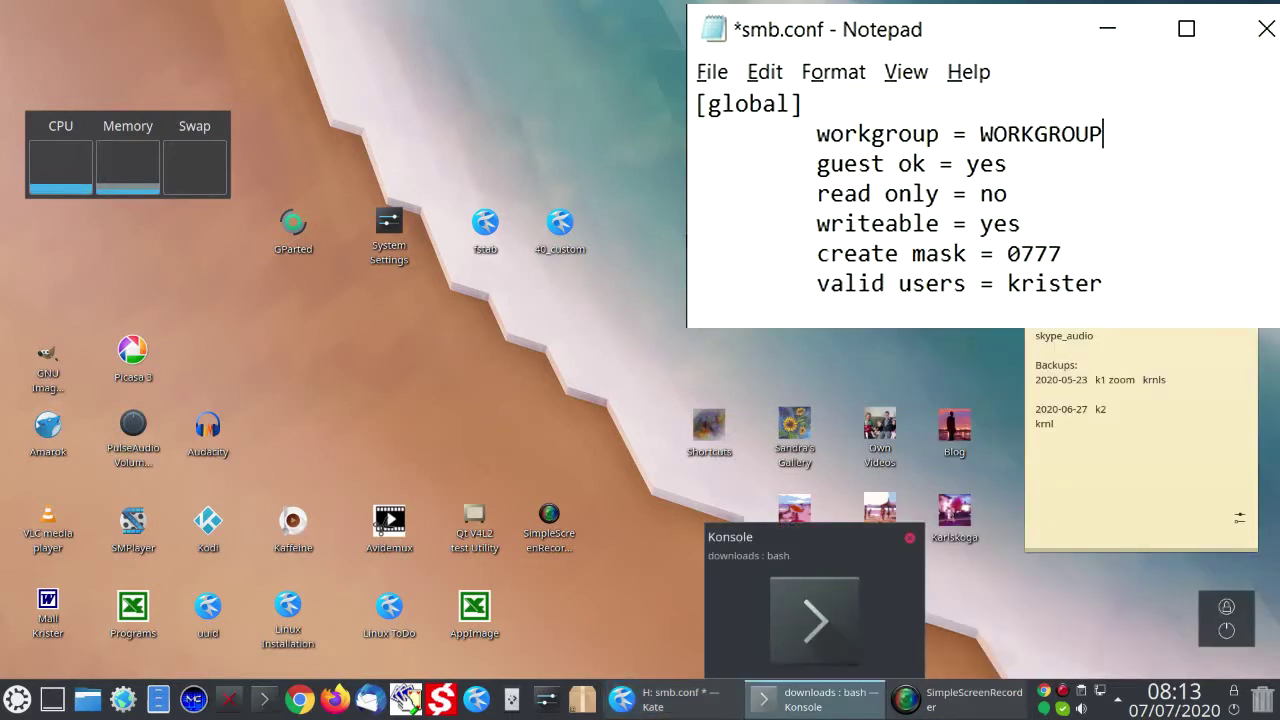
left_click(815, 700)
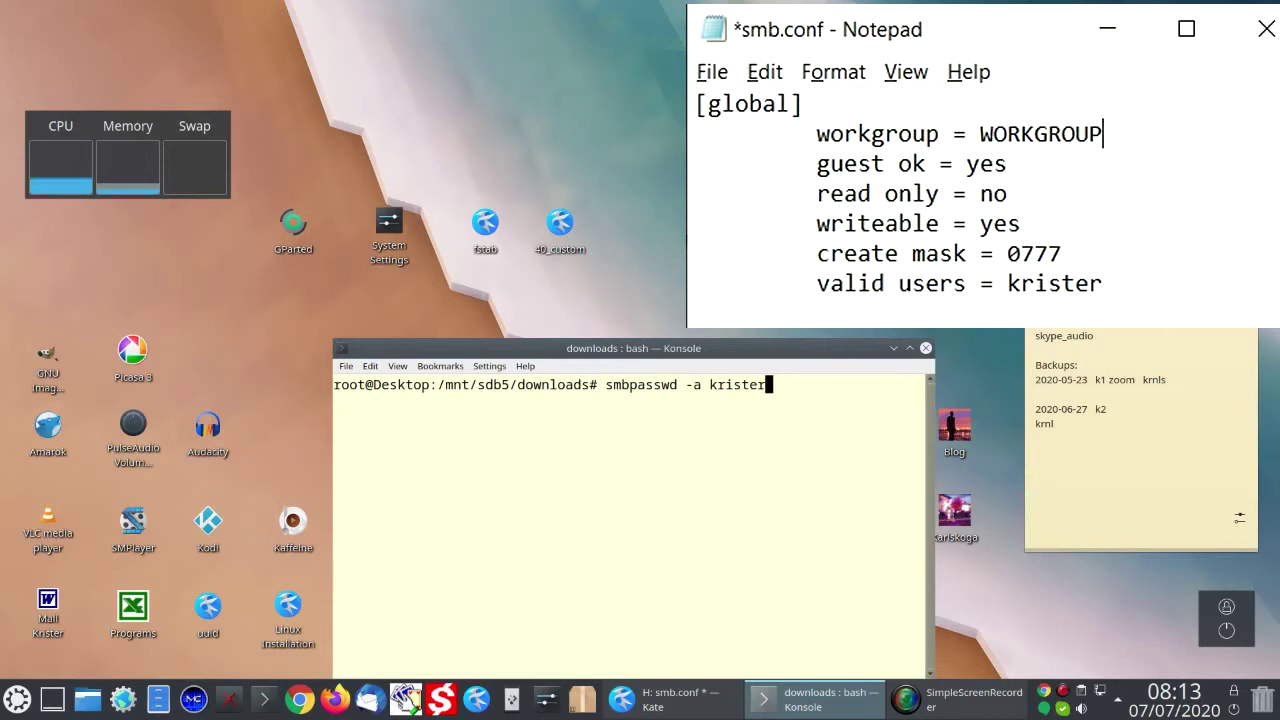
key("Return")
key("Return")
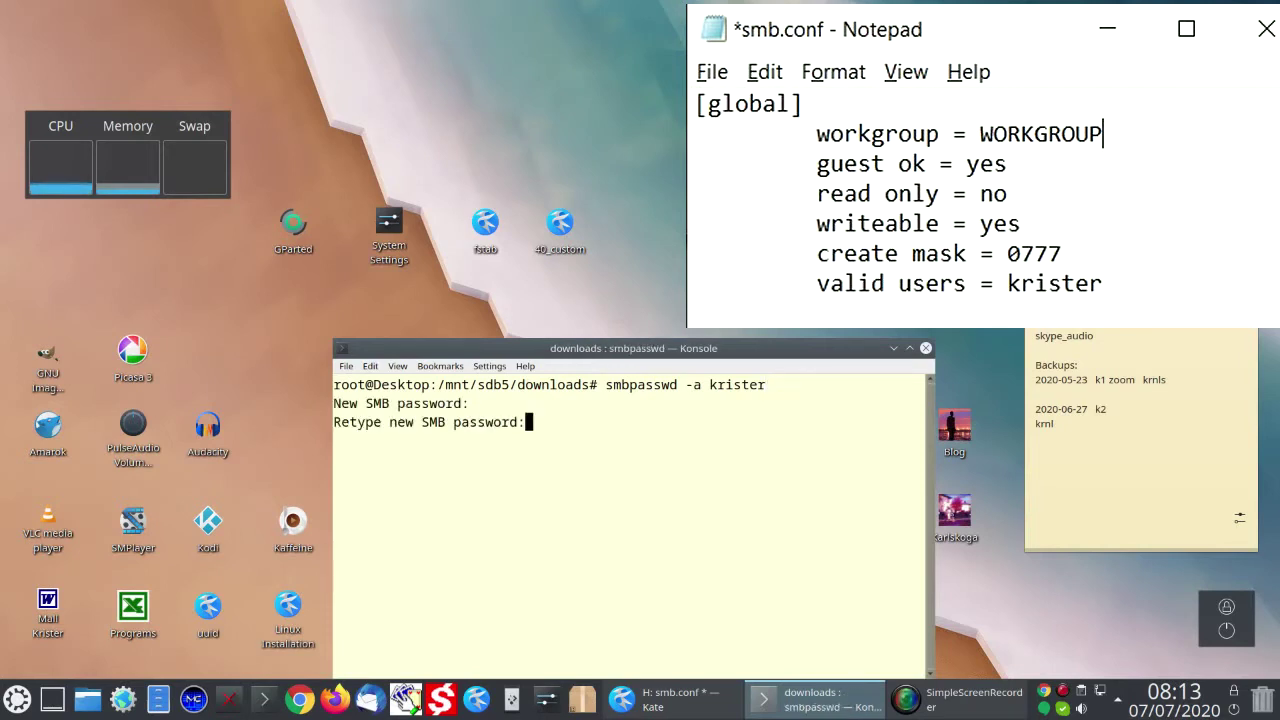
key("Return")
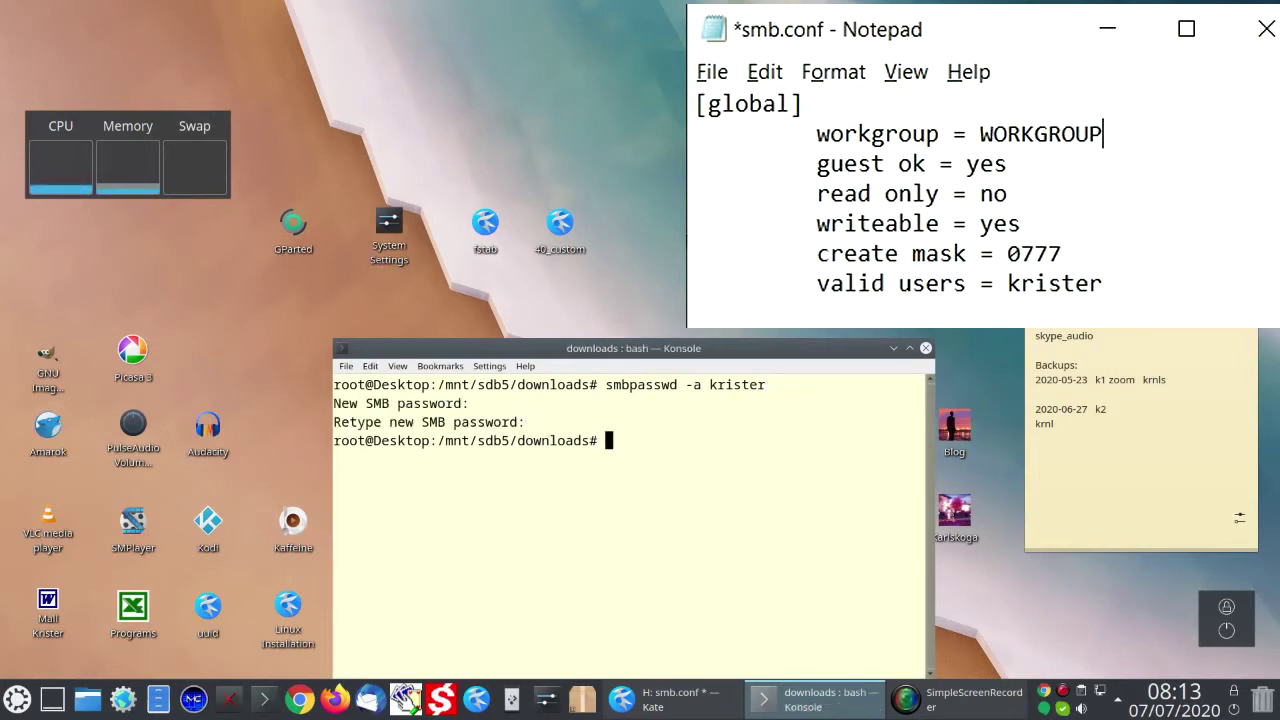
Reload smbd.service and then nmbd.service with systemctl reload.
type("systemctl reload nmbd.service")
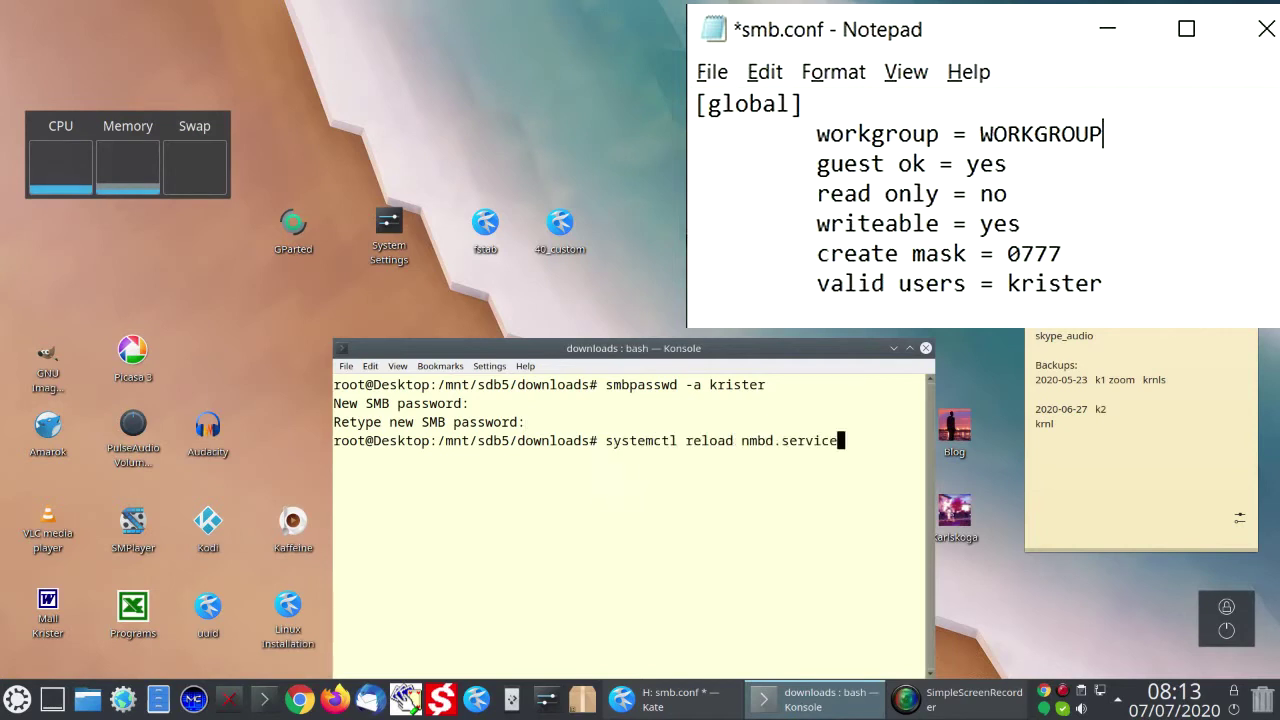
key("Left")
key("Left")
key("Left")
key("BackSpace")
type("s")
key("Return")
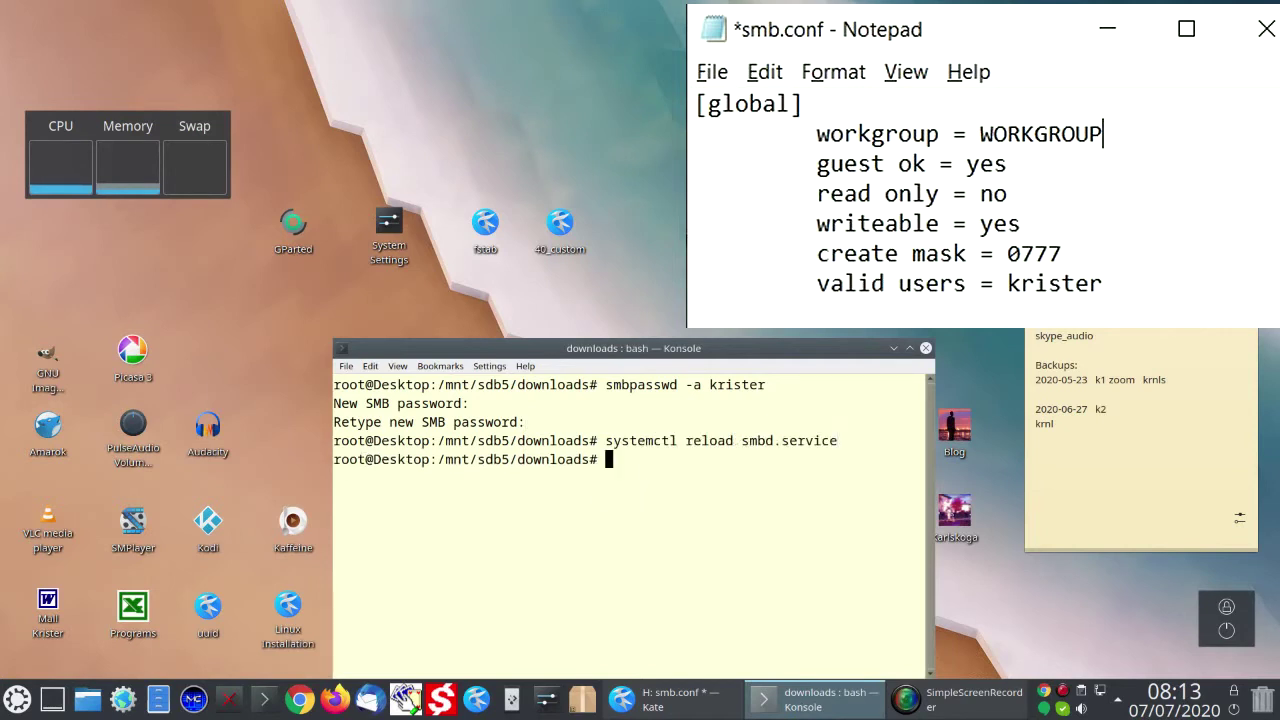
type("systemctl reload nmbd.service")
key("Return")
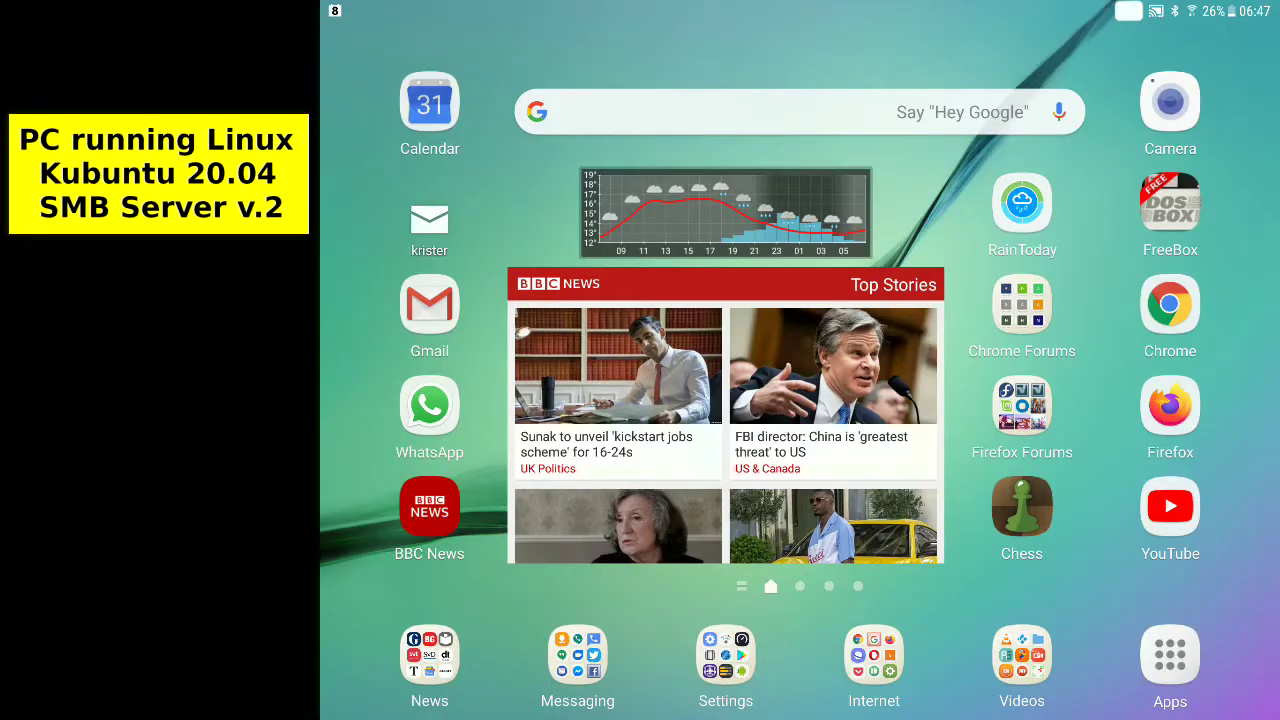
Launch ASTRO File Manager and browse the 192.168.0.6/Dropbox network location.
left_click_drag(900, 420, 500, 420)
left_click(429, 507)
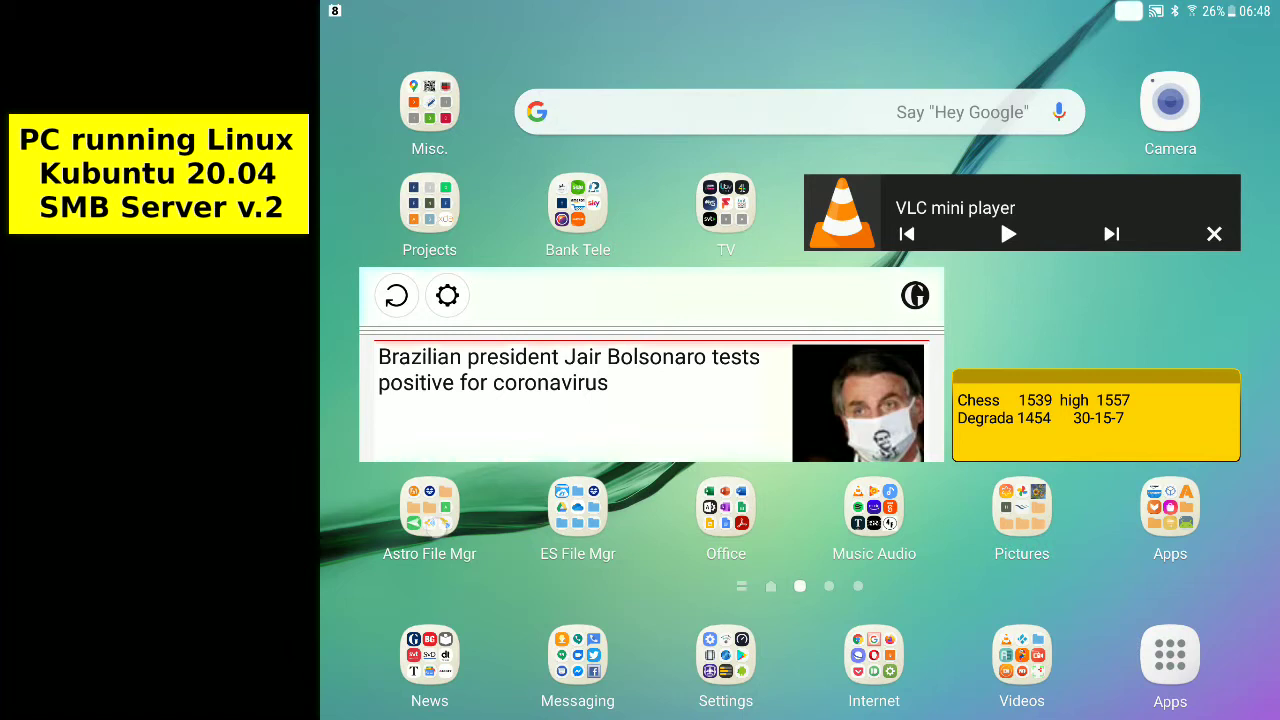
left_click(522, 216)
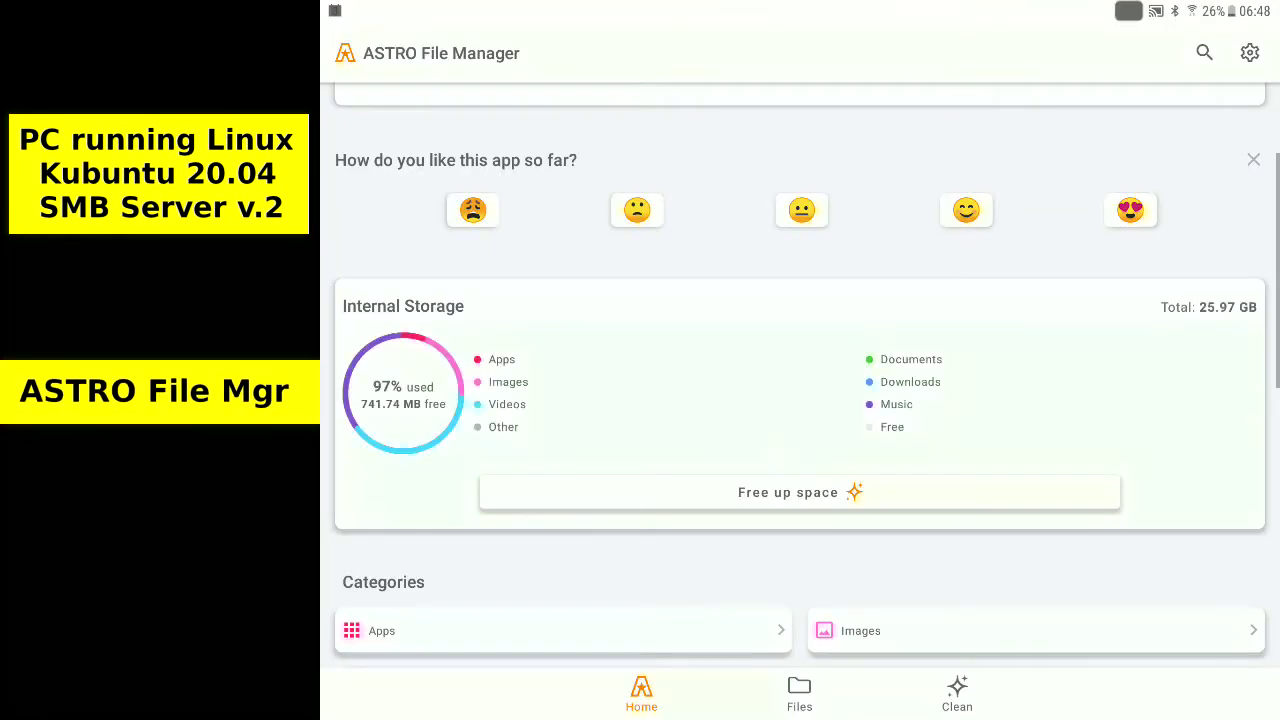
scroll(800, 400, "down", 5)
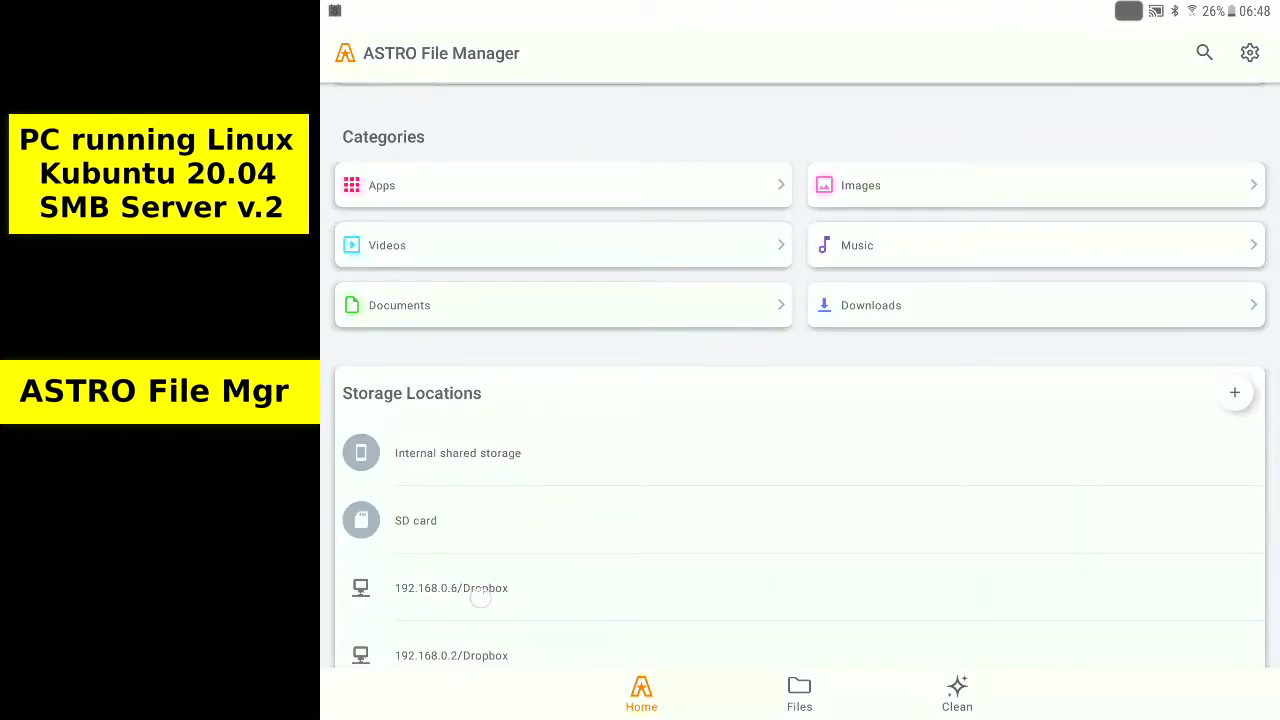
left_click(480, 597)
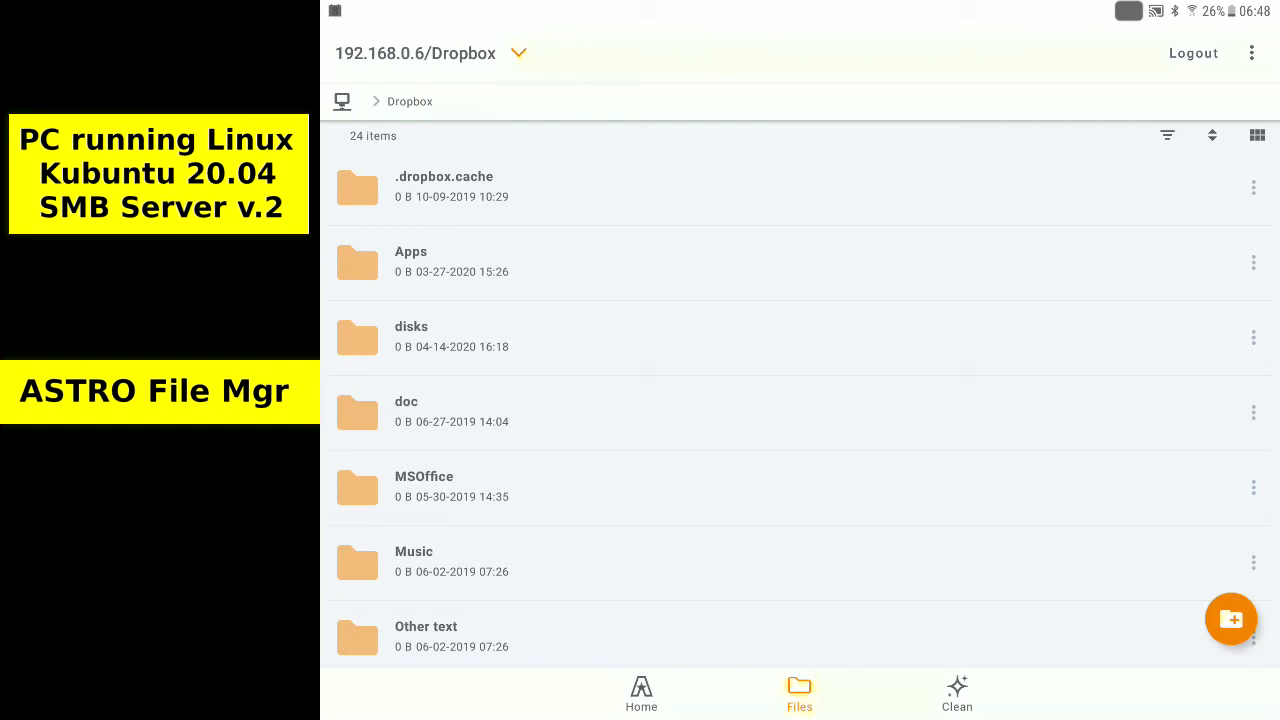
left_click(641, 693)
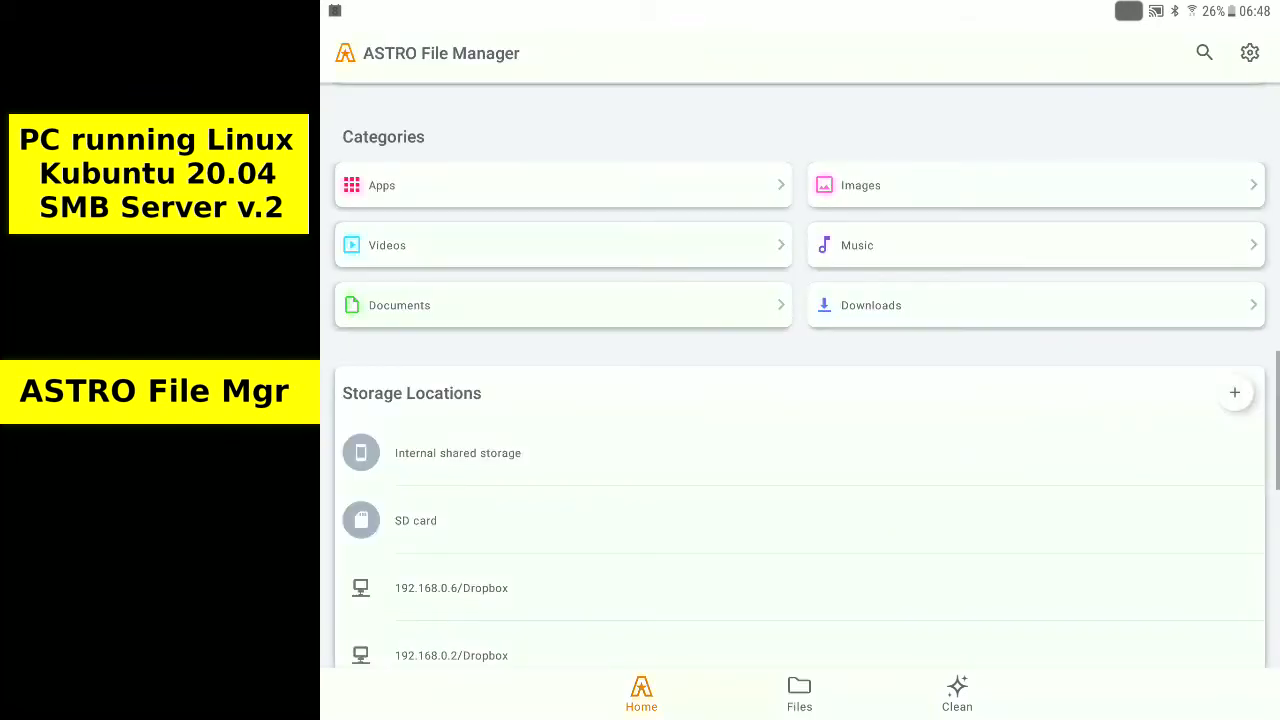
Browse the 192.168.0.2/Dropbox share's xls folder, then back out to the home screen.
left_click(476, 656)
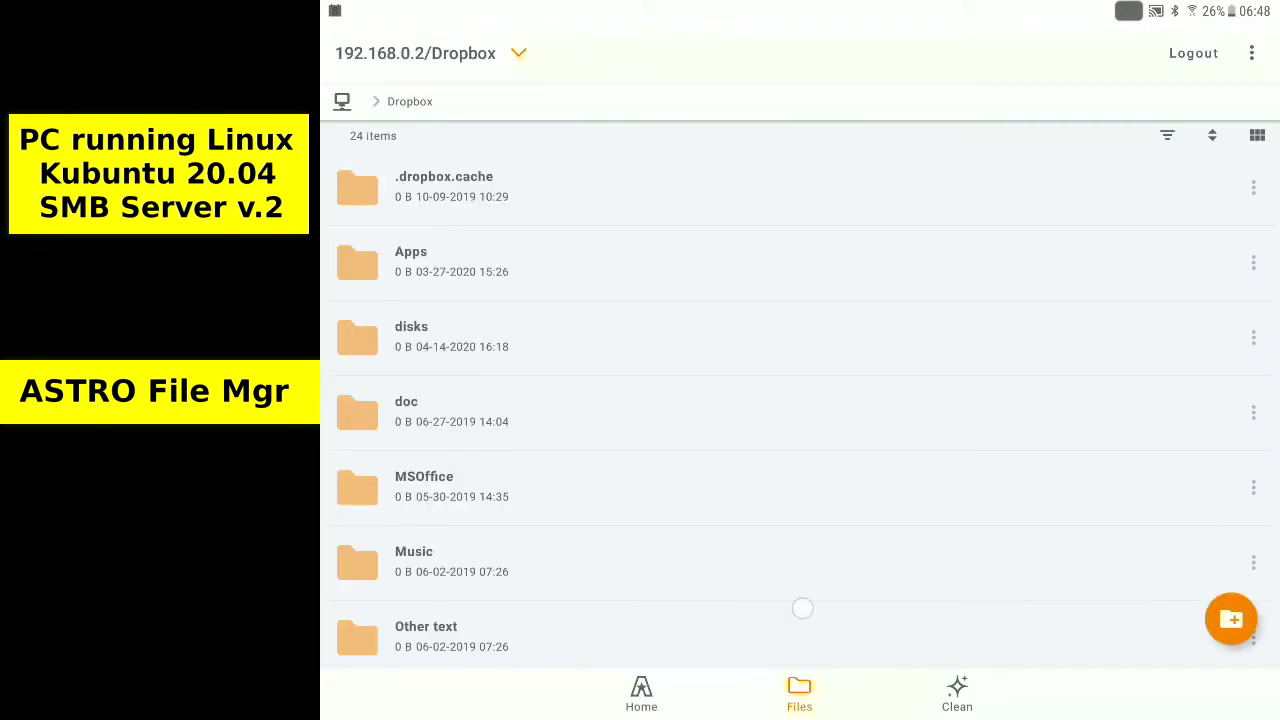
scroll(802, 608, "down", 10)
left_click(378, 563)
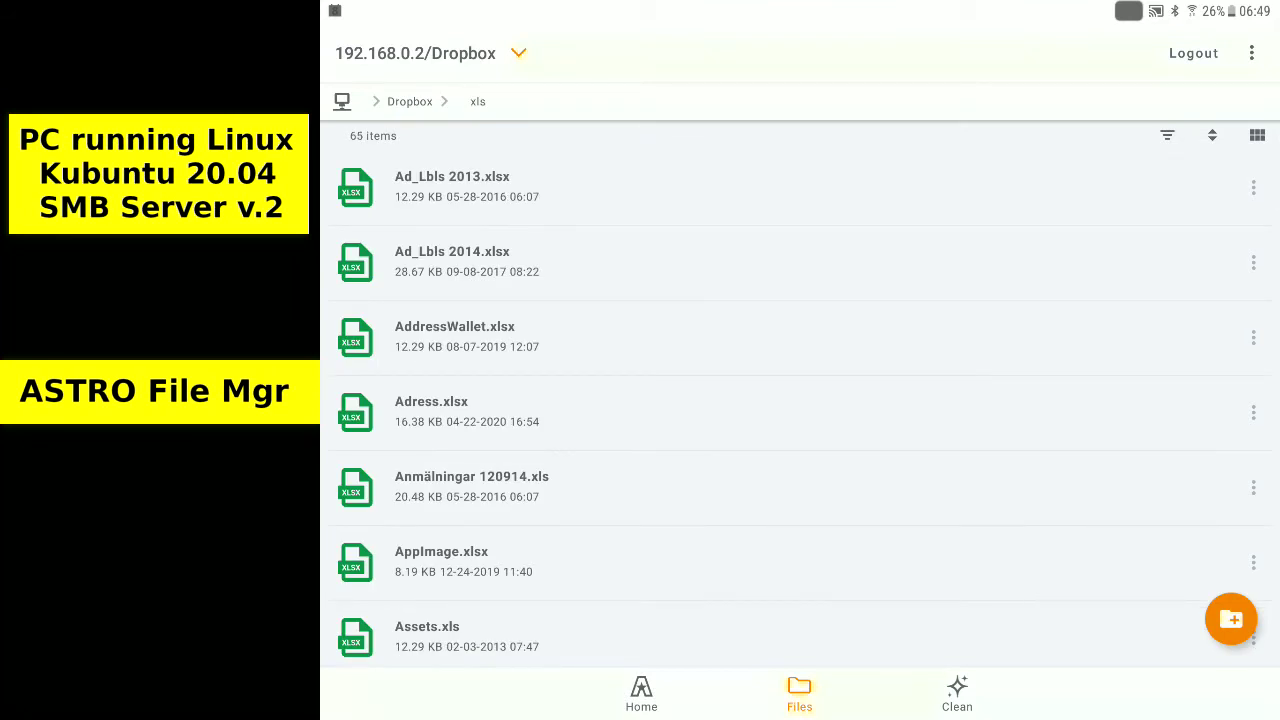
key("Escape")
key("Escape")
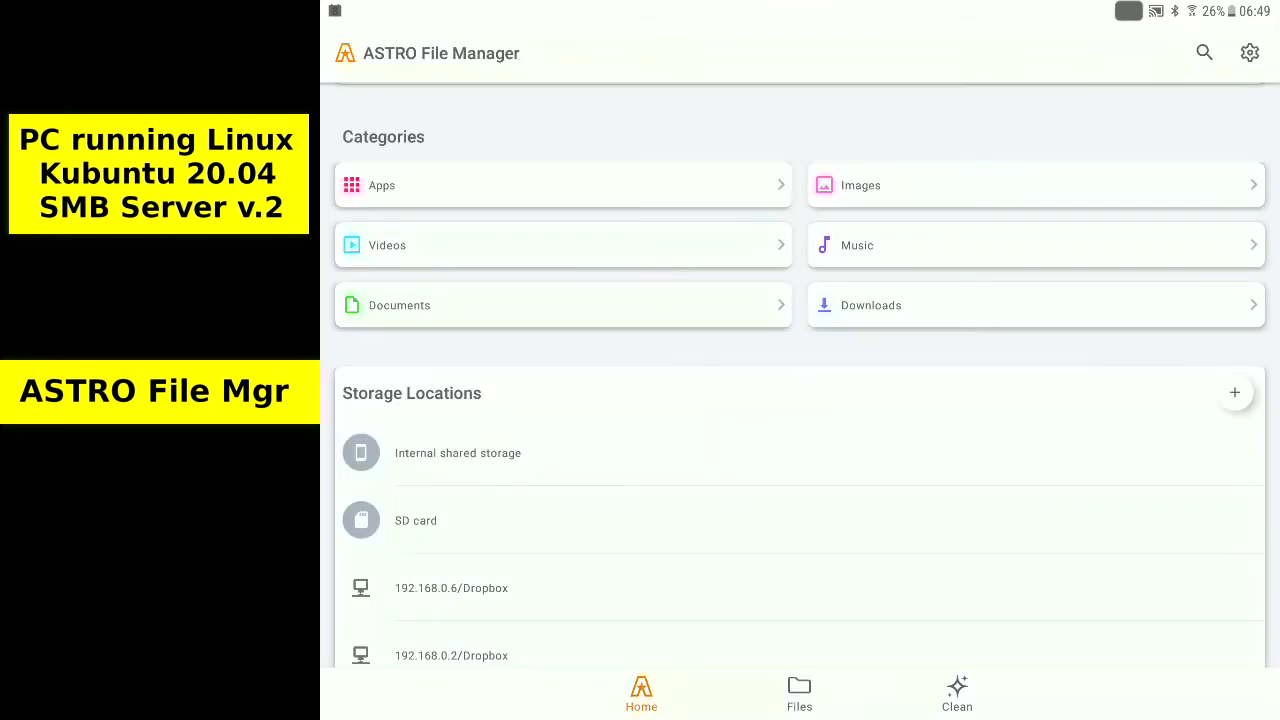
key("Escape")
key("Escape")
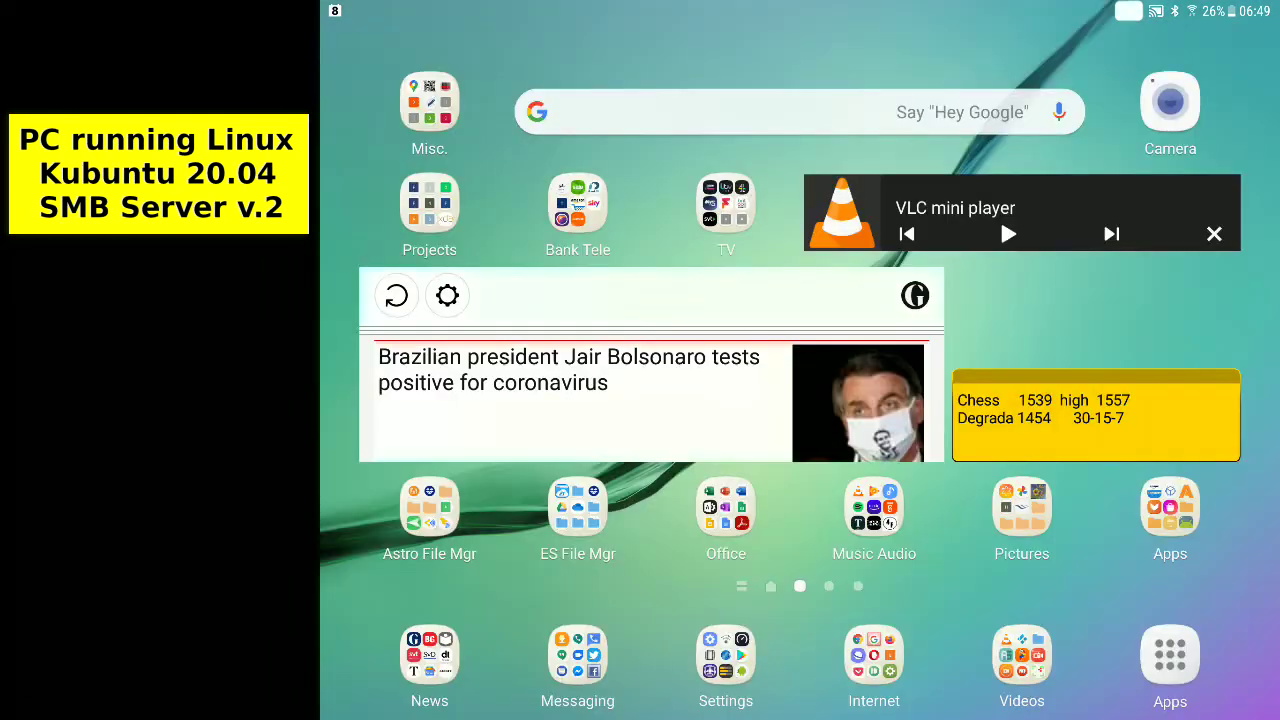
List the desktop server's LAN shares in ES File Explorer via the DESKTOP WiFi and Ethernet shortcuts.
left_click(578, 510)
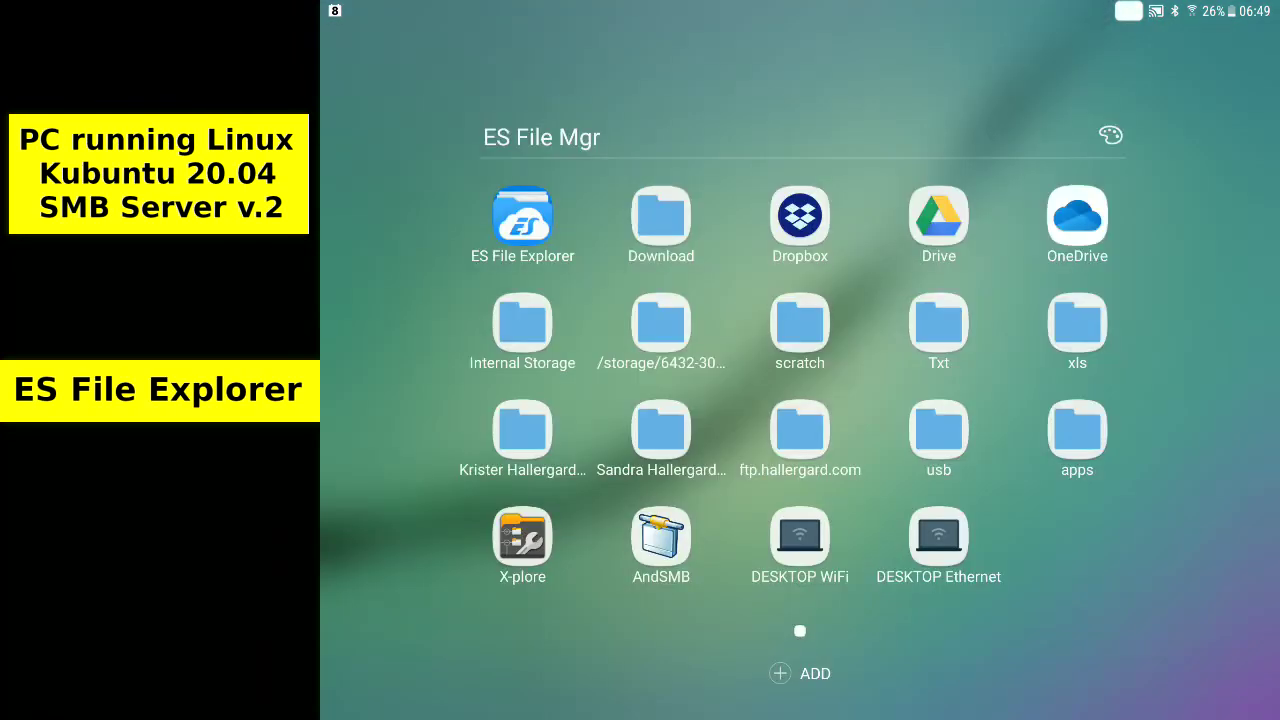
left_click(812, 560)
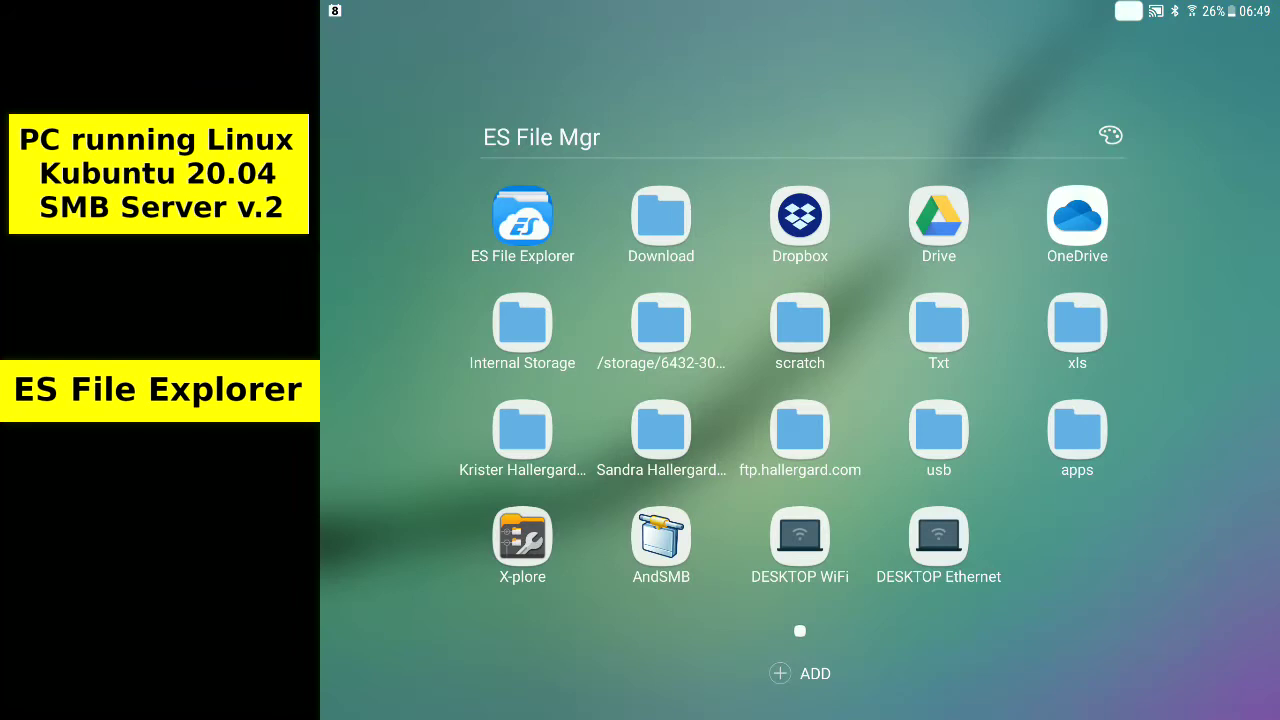
left_click(940, 555)
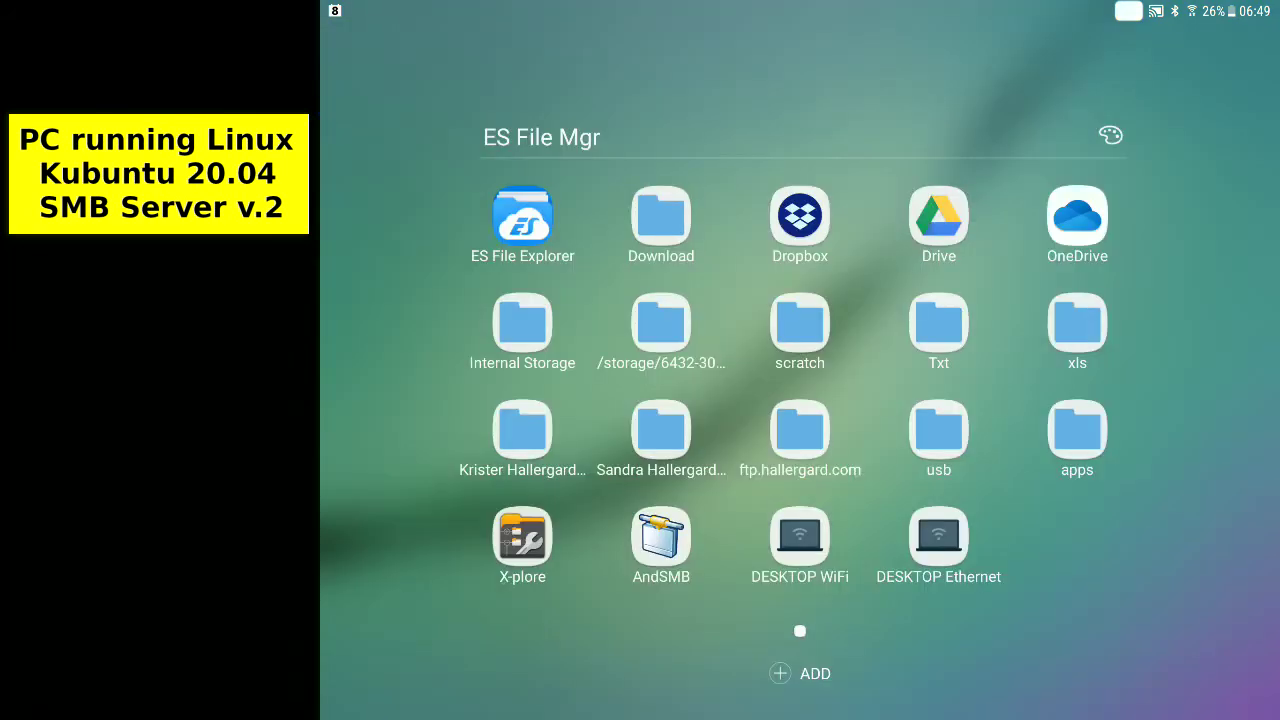
left_click(664, 564)
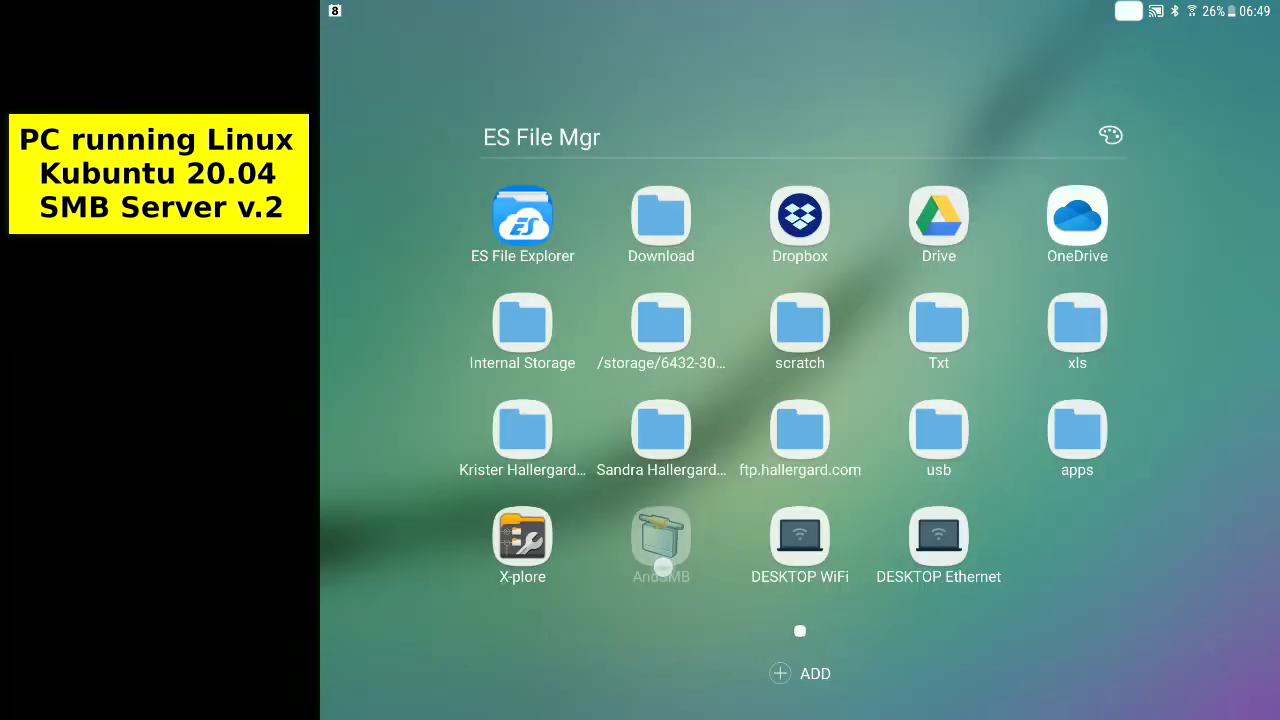
Edit smb2-Dropbox-E, switching Version to SMB v1 and back to SMB v2/v3.
left_click(1103, 233)
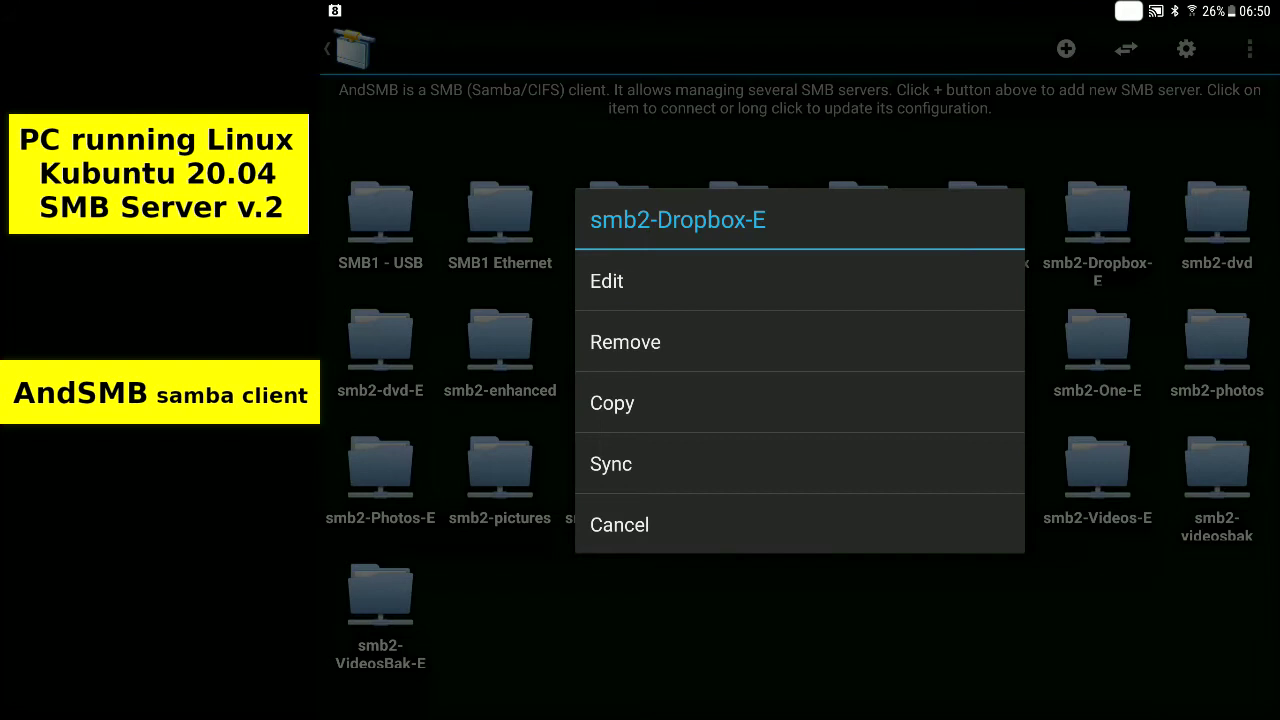
left_click(616, 283)
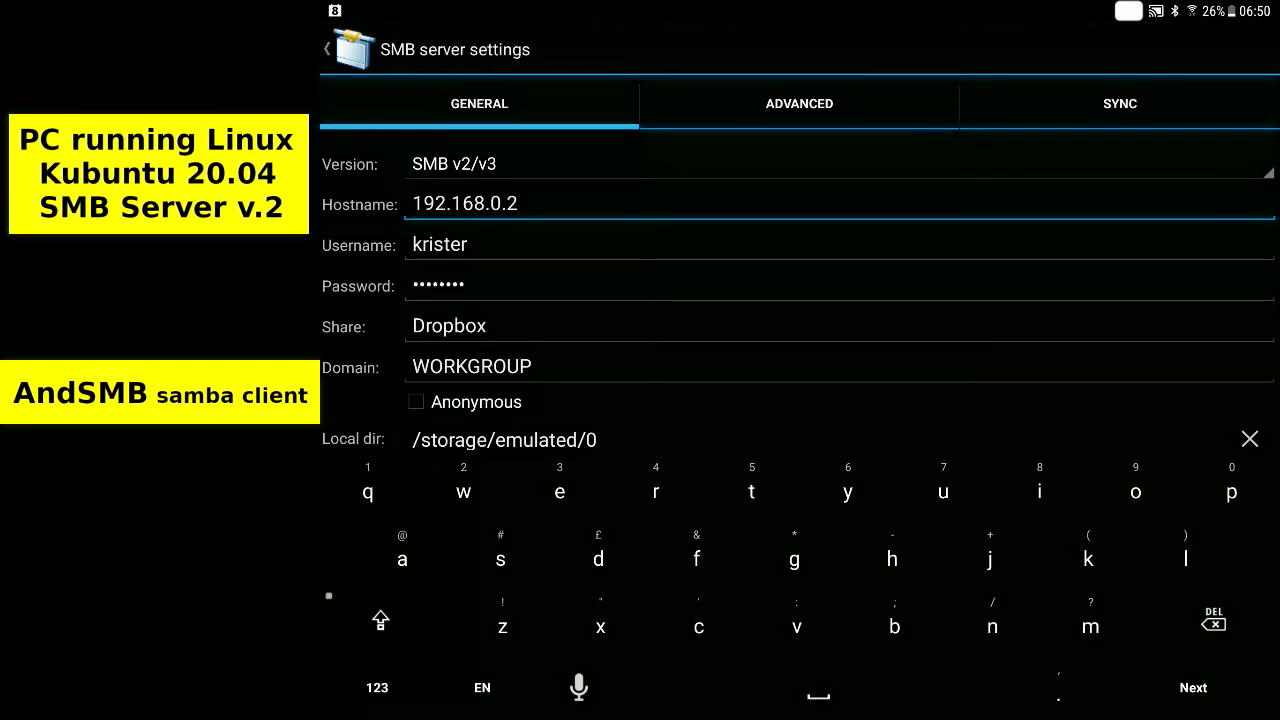
left_click(840, 164)
left_click(834, 204)
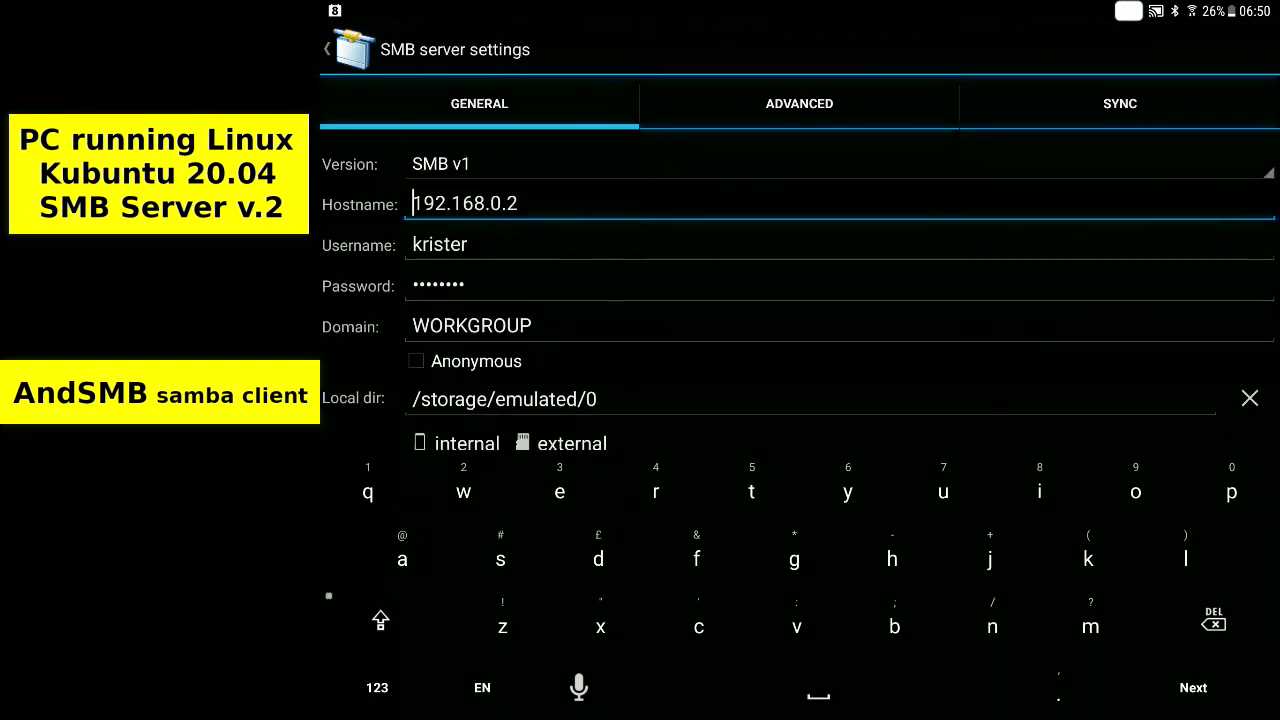
left_click(840, 164)
left_click(834, 251)
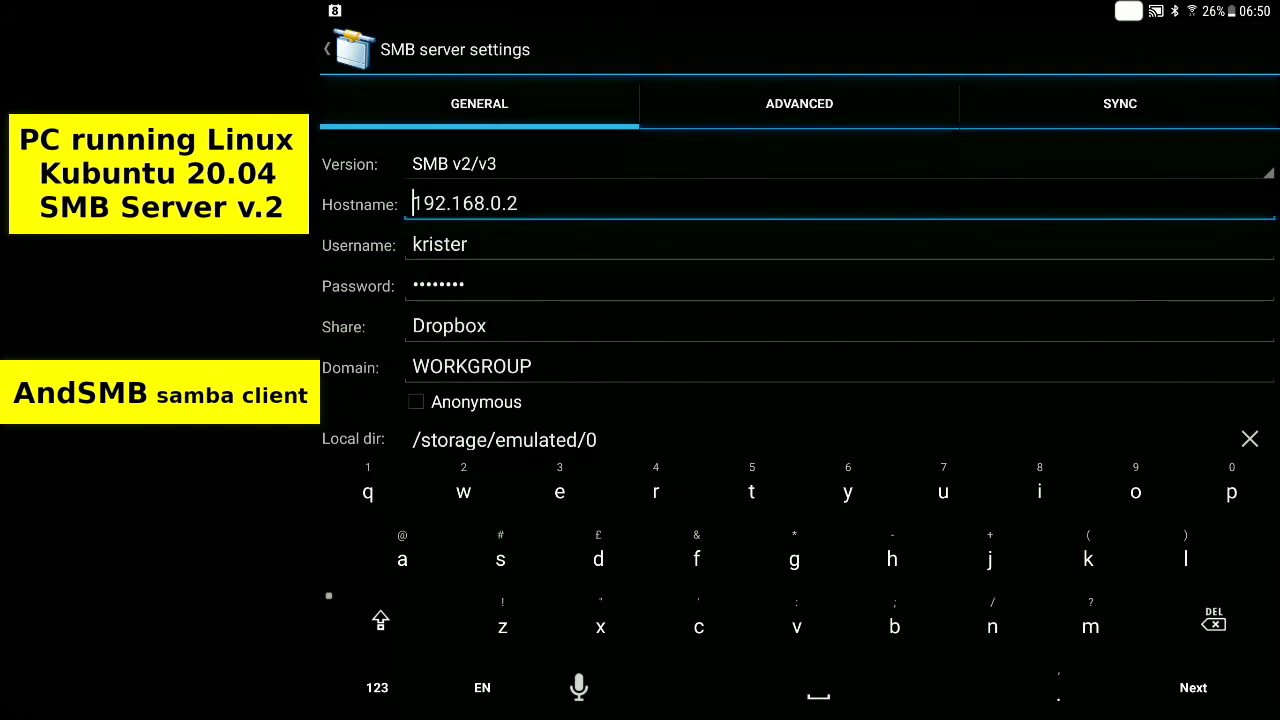
scroll(800, 300, "down", 2)
left_click(840, 420)
Connect to smb2-Dropbox-E to list its Dropbox files, then leave AndSMB.
left_click(1108, 228)
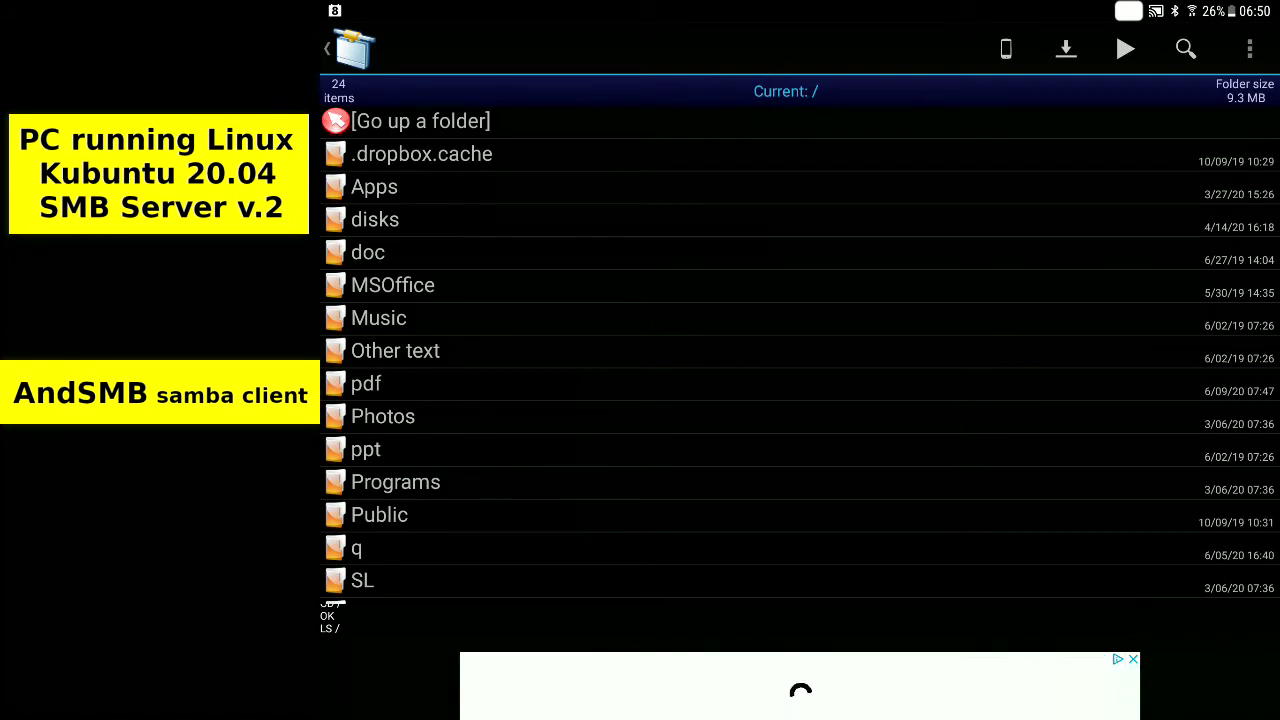
key("Escape")
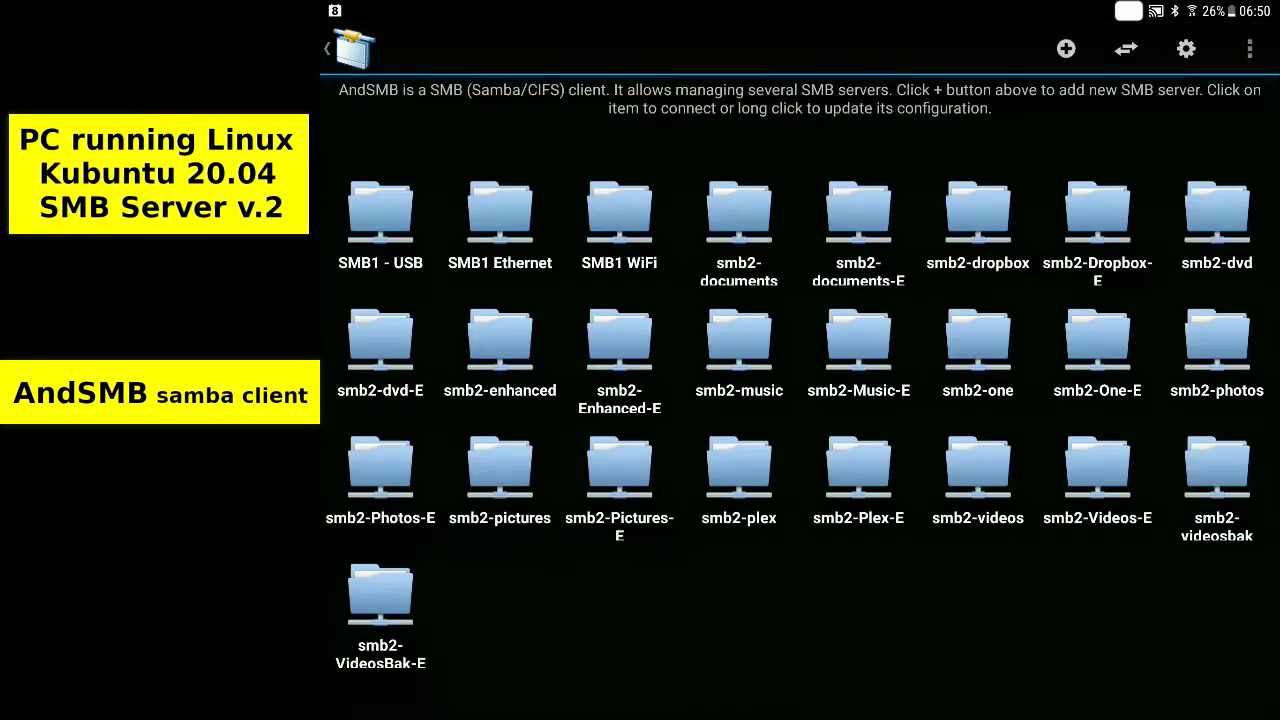
key("Escape")
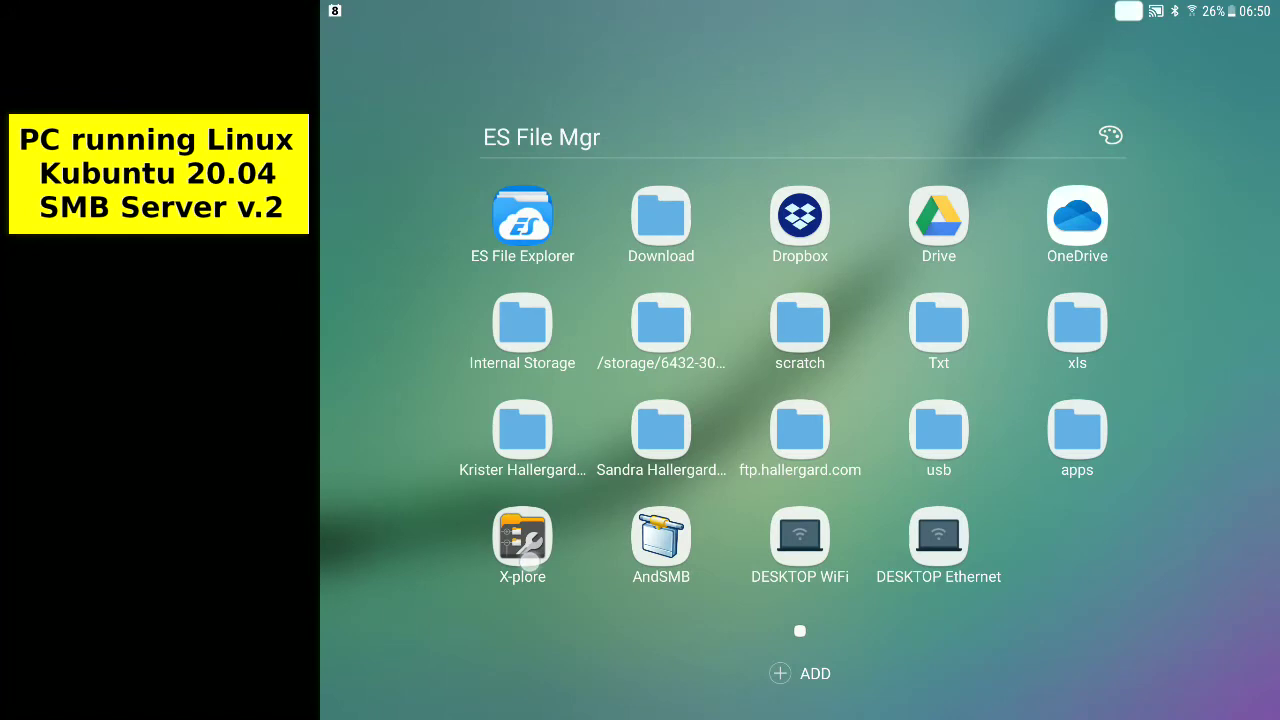
left_click(522, 545)
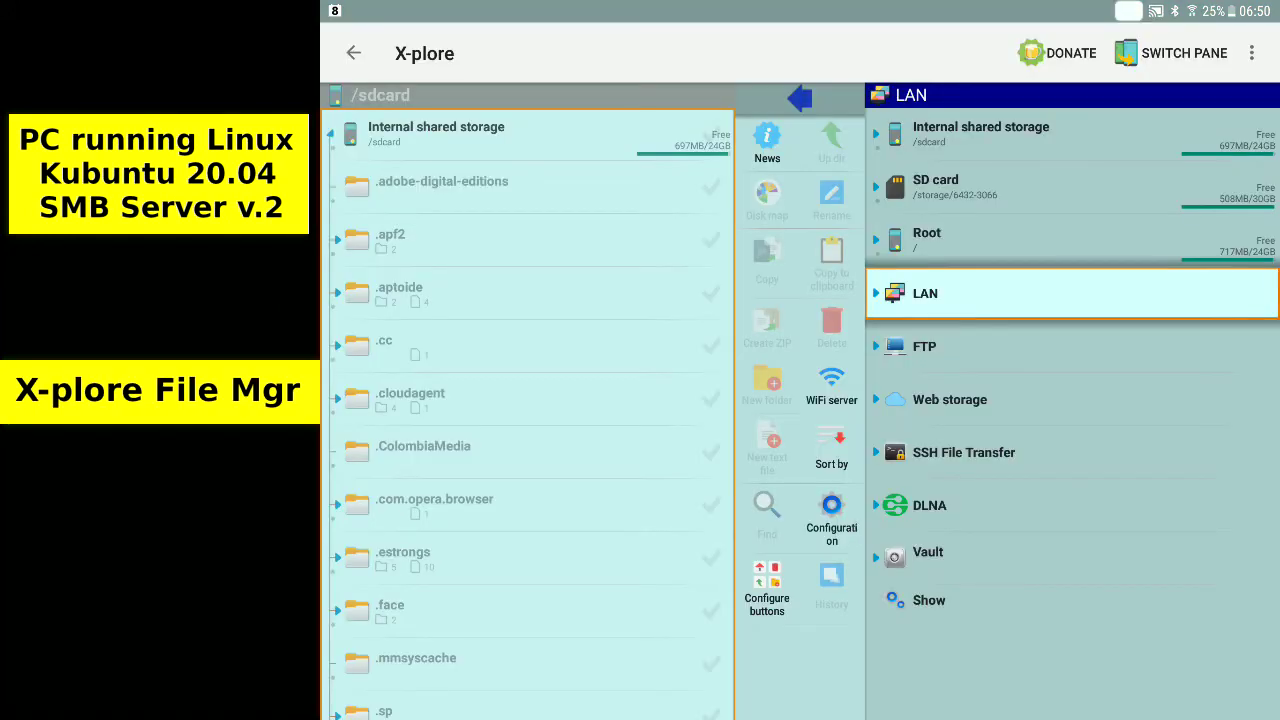
Expand the LAN servers and briefly open the DESKTOP Ethernet SMB2 share.
left_click(974, 298)
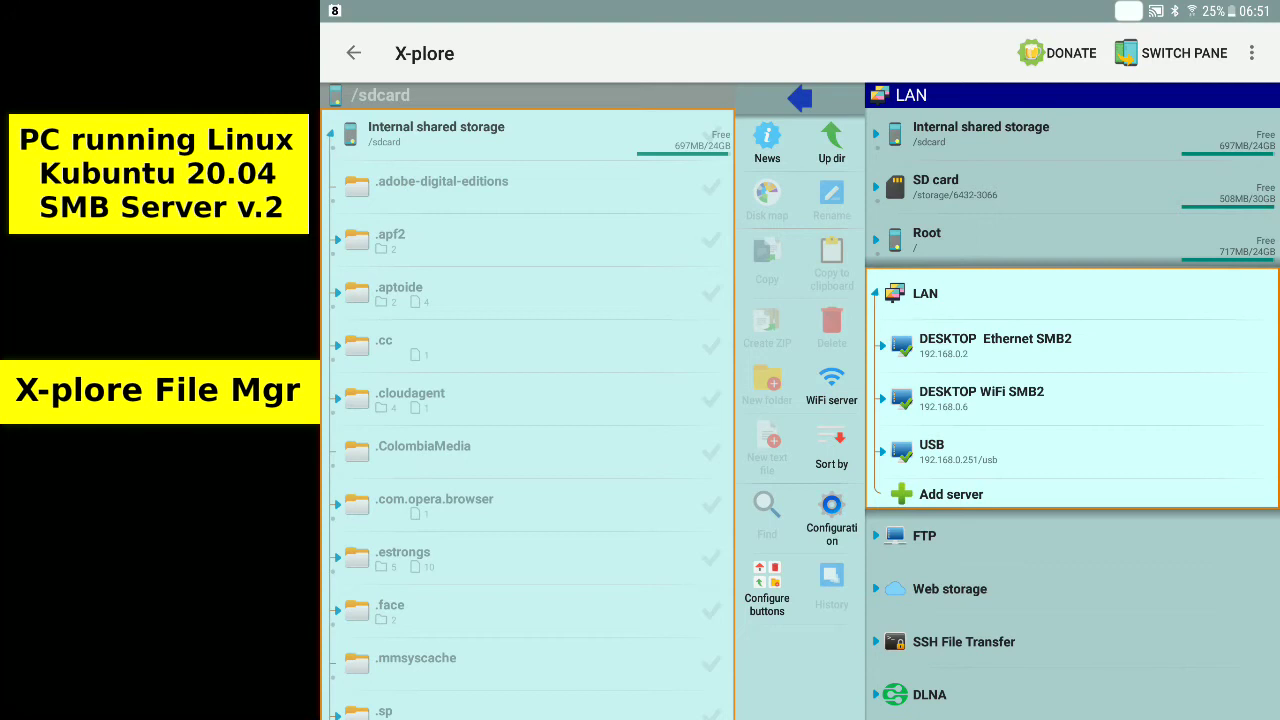
left_click(995, 345)
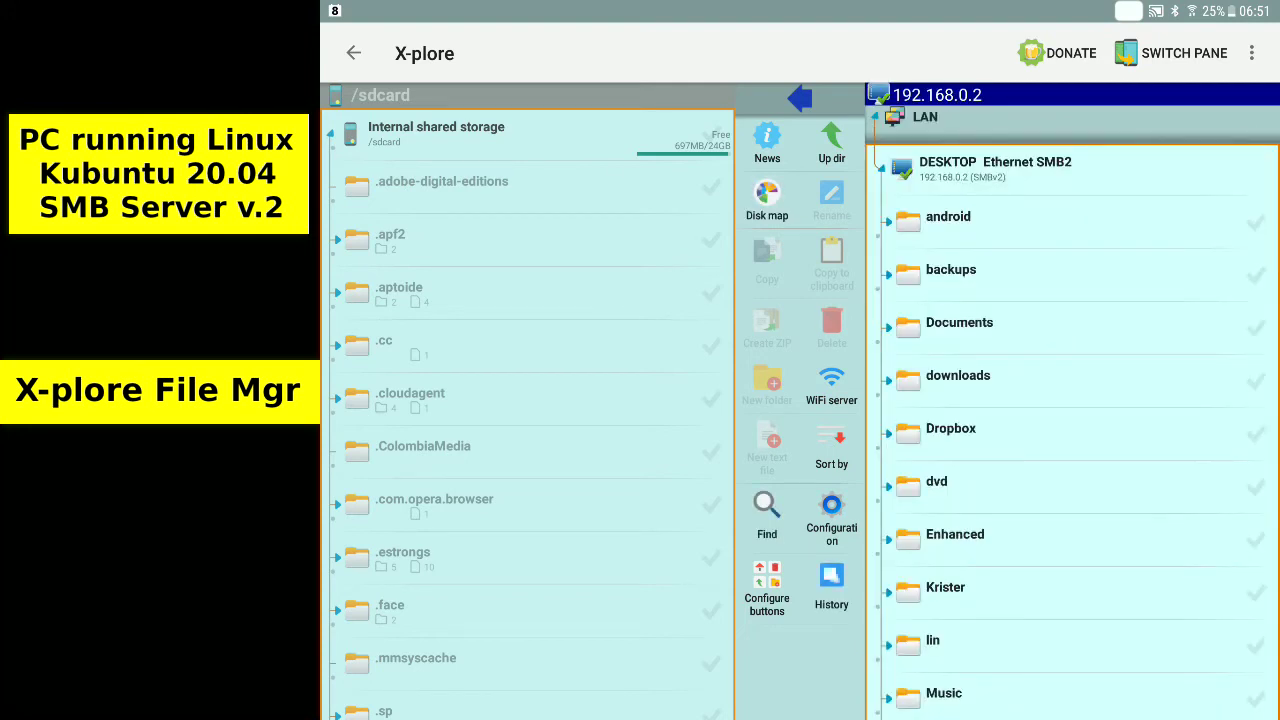
left_click(995, 168)
Enable SMB V2 in the DESKTOP WiFi SMB2 server settings and save.
left_click(1008, 322)
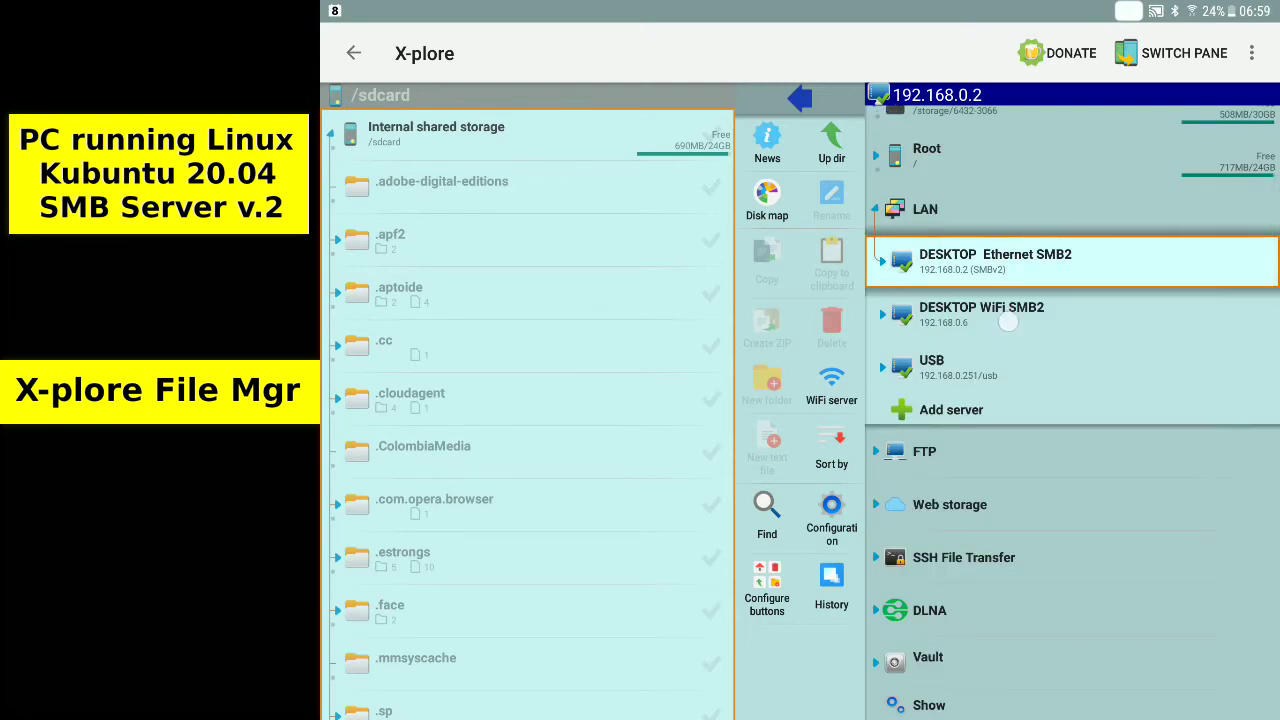
right_click(1008, 322)
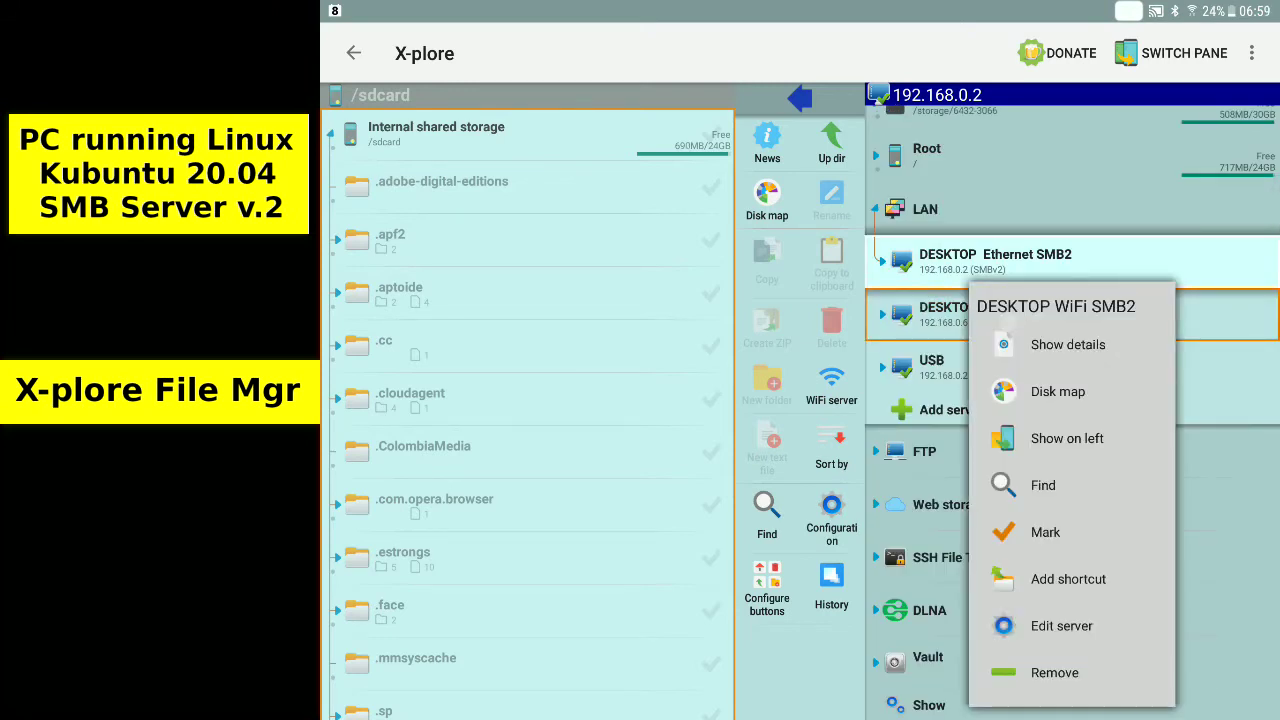
left_click(1082, 626)
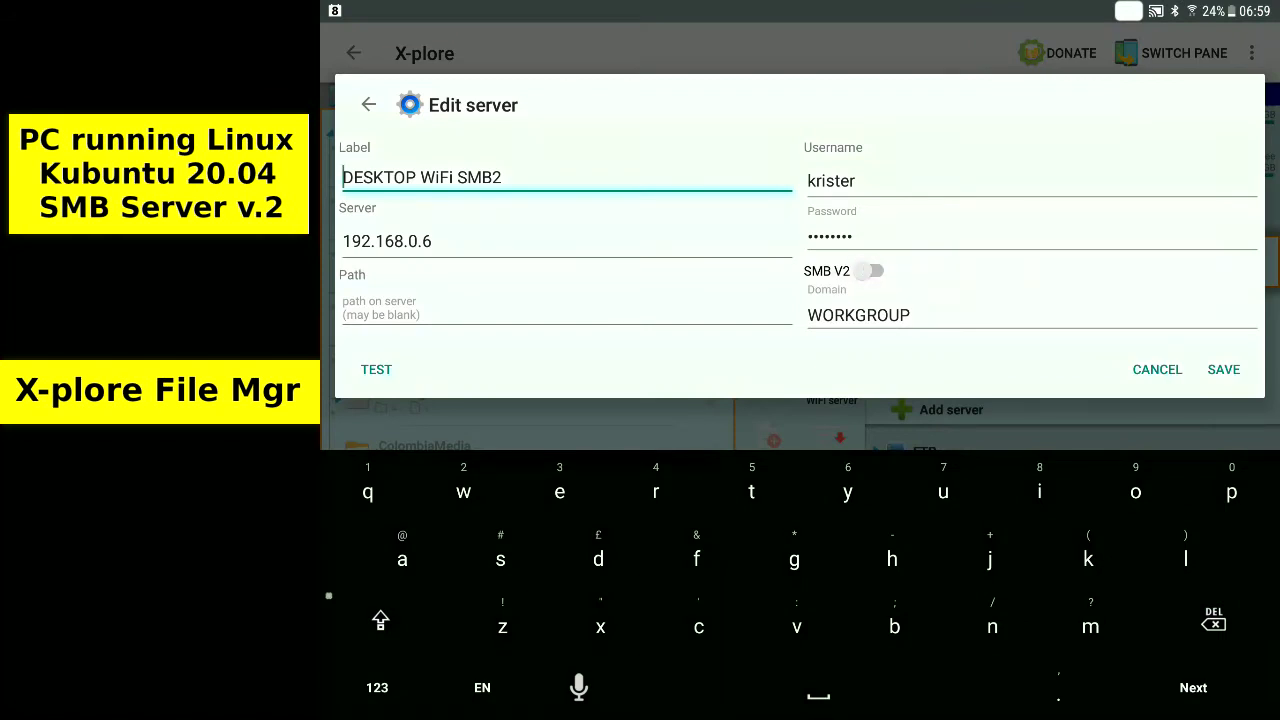
left_click(960, 263)
left_click(1223, 369)
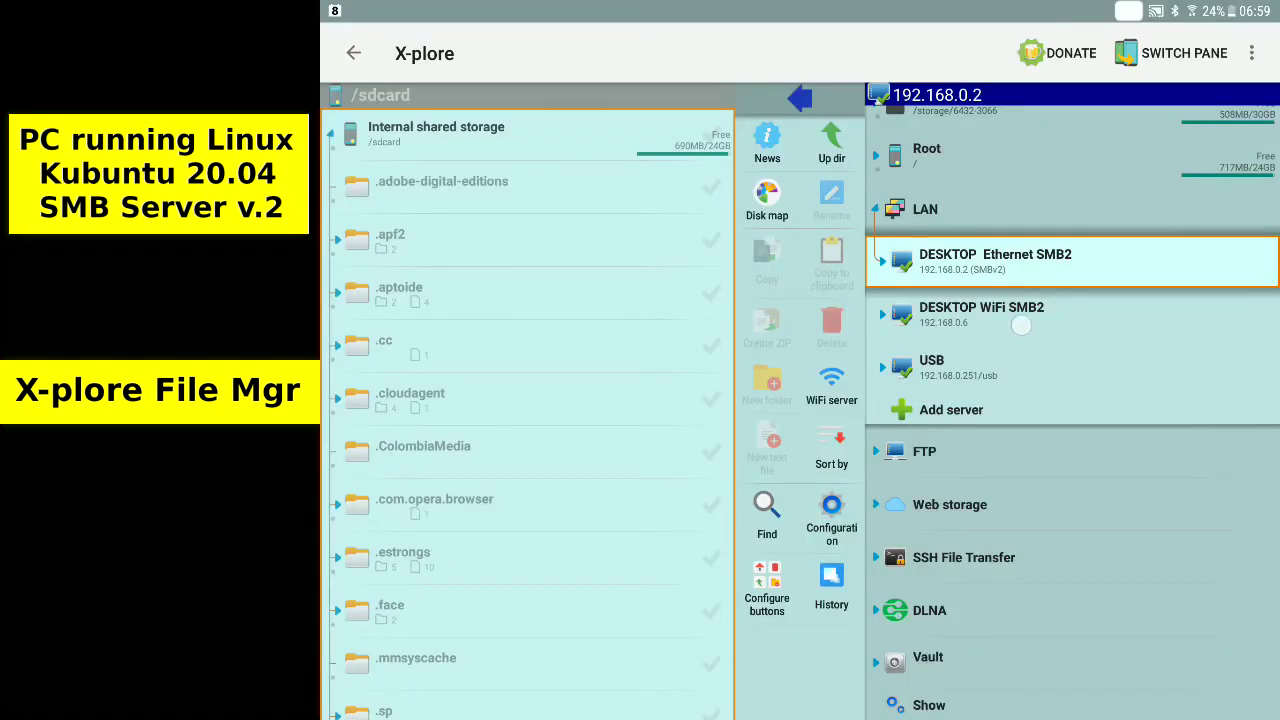
Open the DESKTOP WiFi SMB2 share and its Videos folder.
left_click(1020, 324)
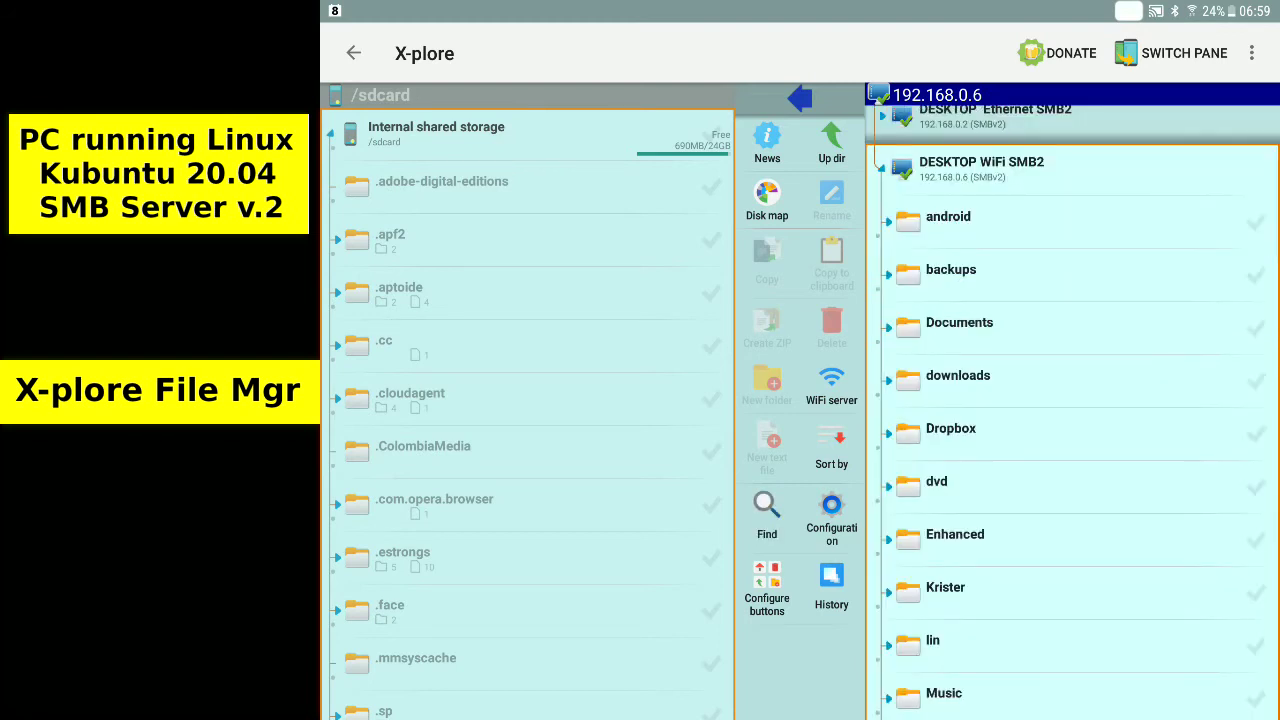
scroll(1070, 400, "down", 10)
left_click(944, 674)
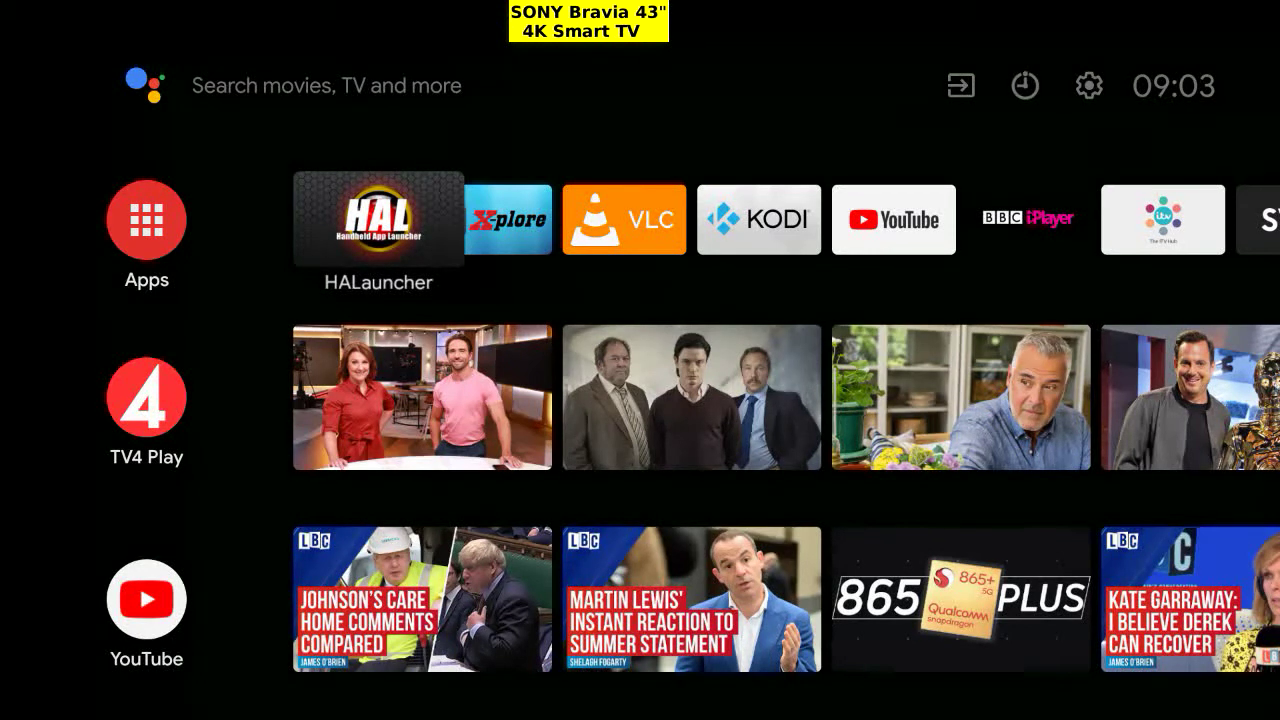
Move right along the TV apps row to the KODI tile and launch it.
key("Right")
key("Right")
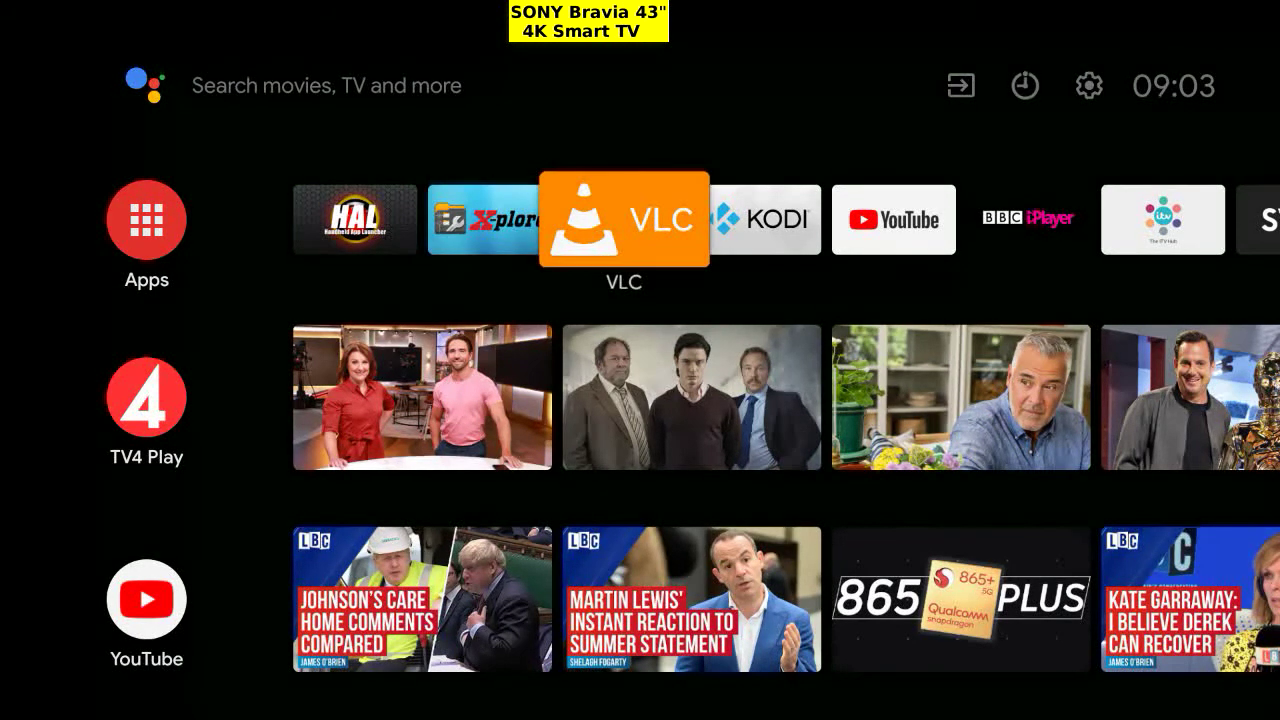
key("Right")
key("Return")
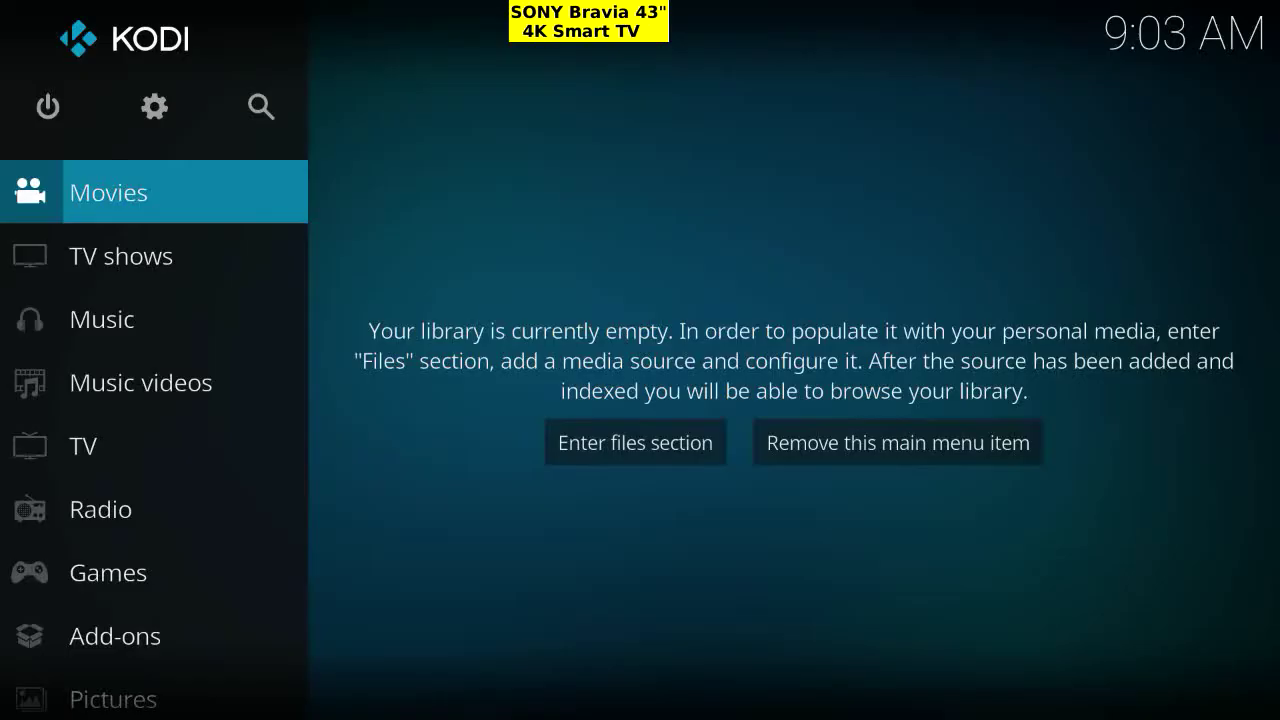
Start adding a video source under Videos > Files, choosing the Windows network (SMB) protocol.
key("Down")
key("Down")
key("Down")
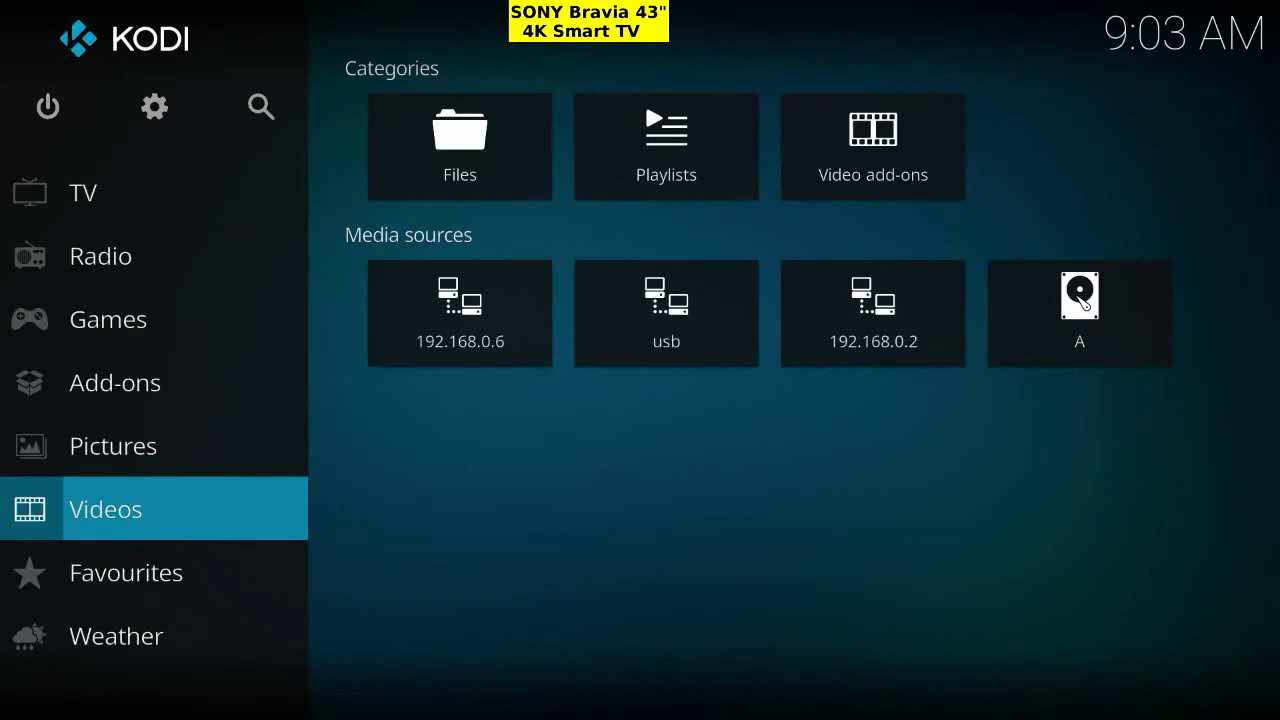
key("Right")
key("Return")
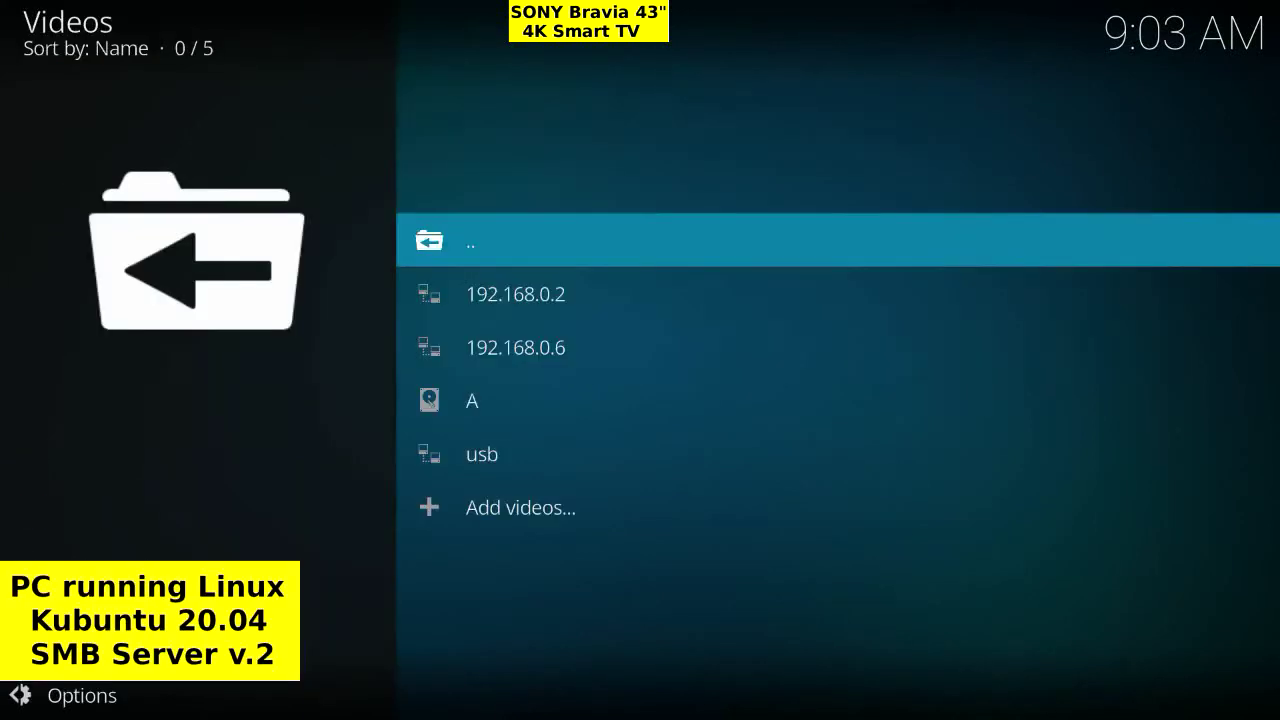
key("Up")
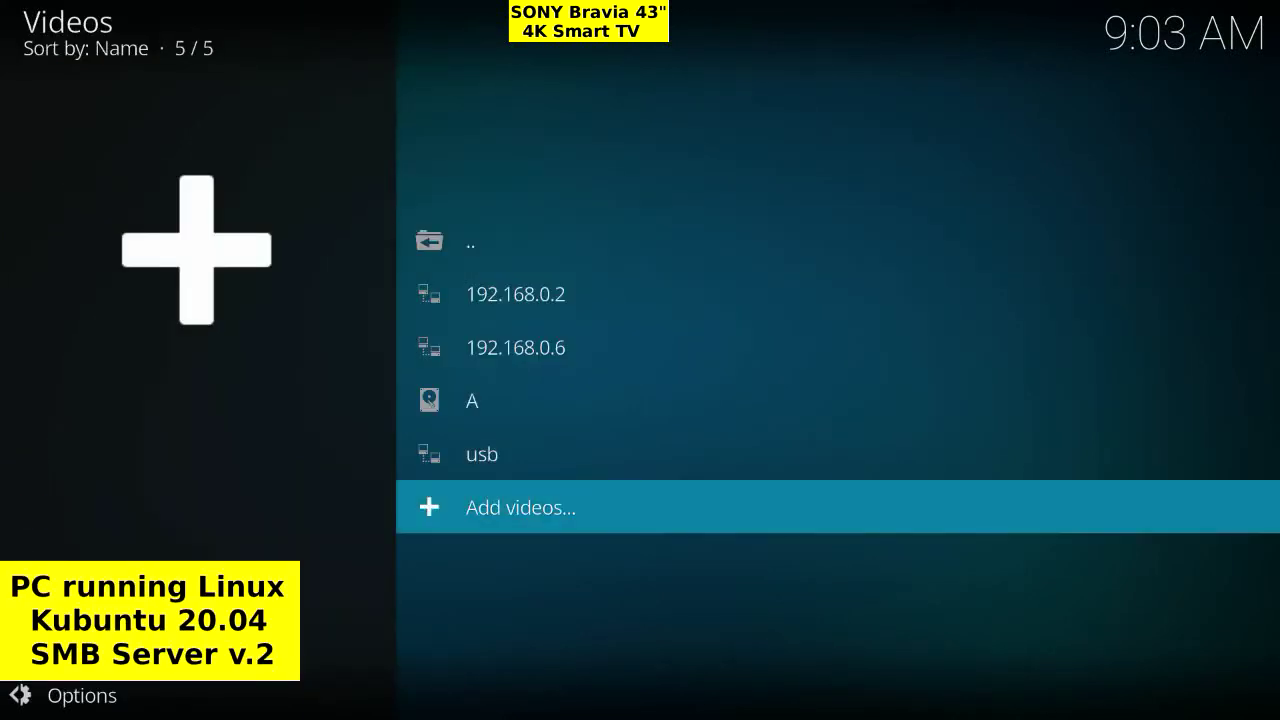
key("Return")
key("Return")
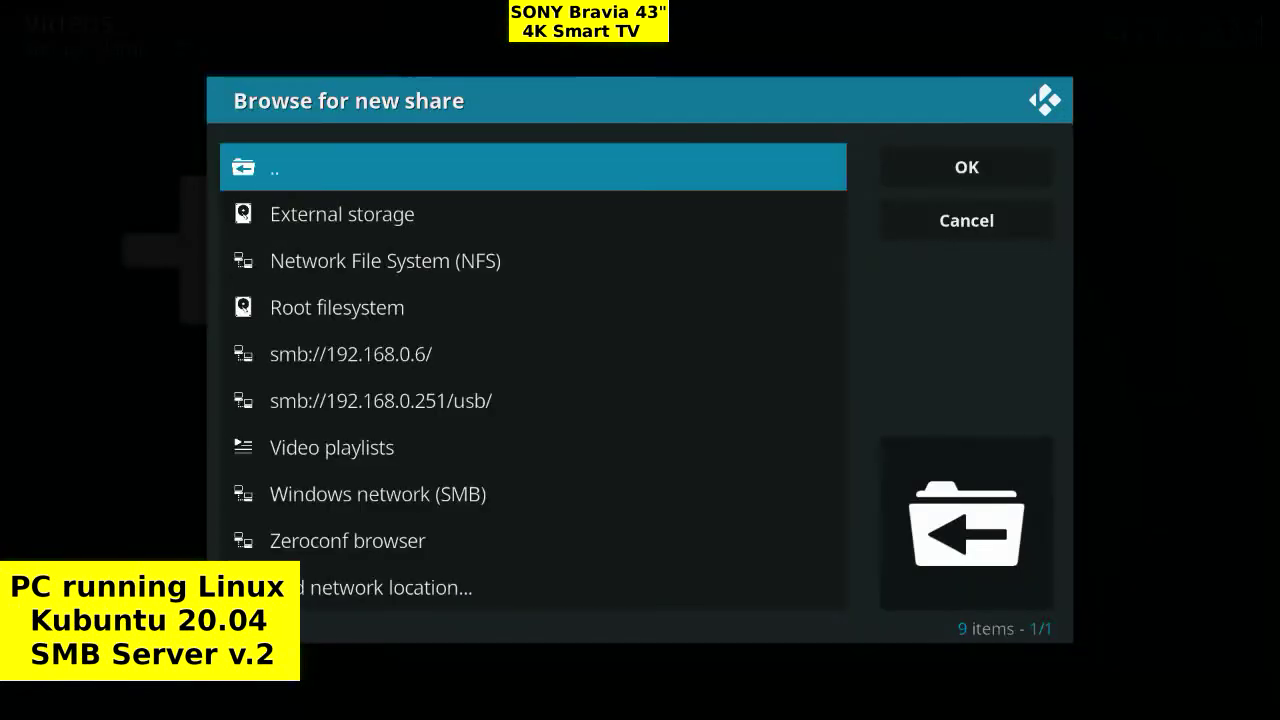
key("Up")
key("Up")
key("Up")
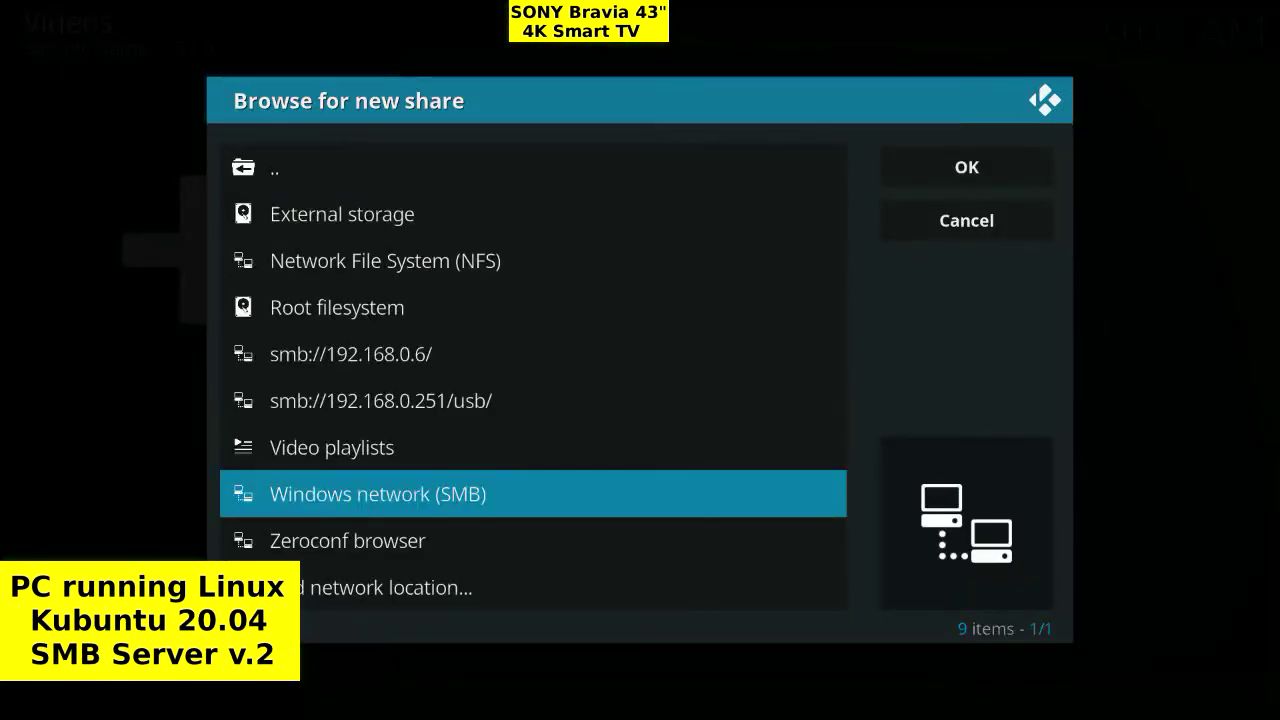
key("Return")
key("Right")
key("Return")
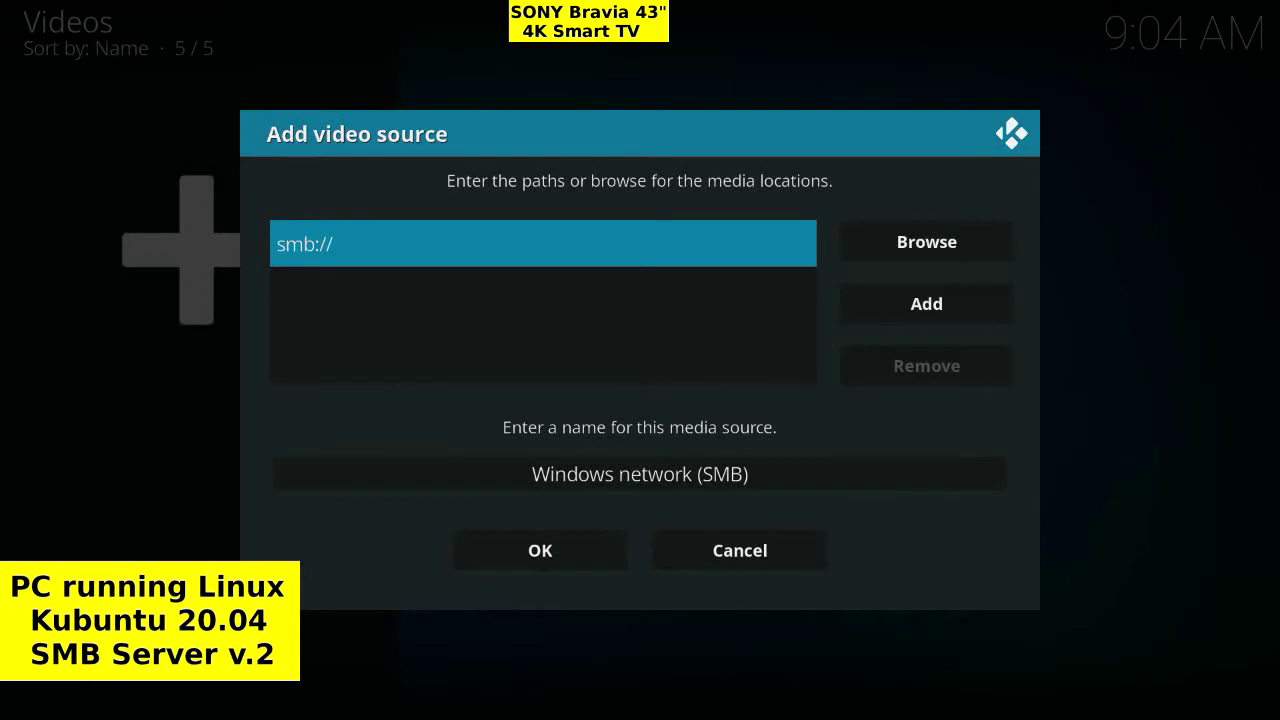
Set the source path to smb://192.168.0.2 and name it '192.168.0.2 ethernet'.
key("Return")
type("192")
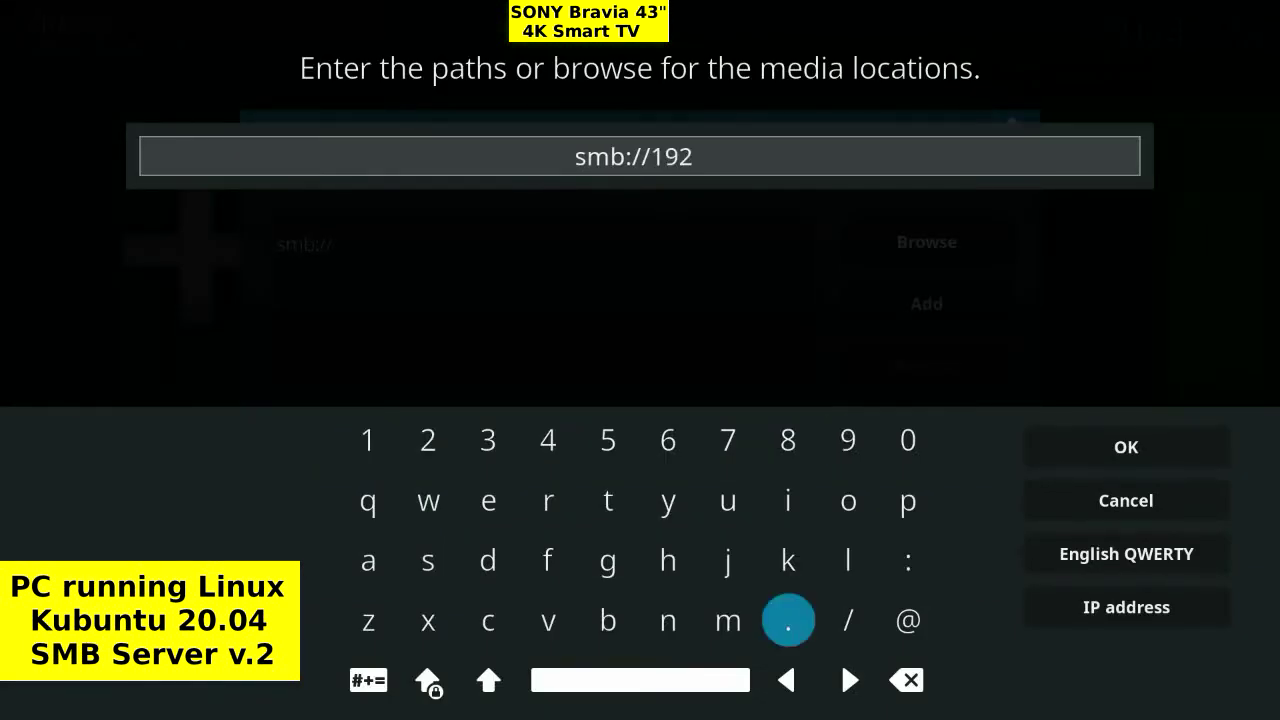
type(".168.0")
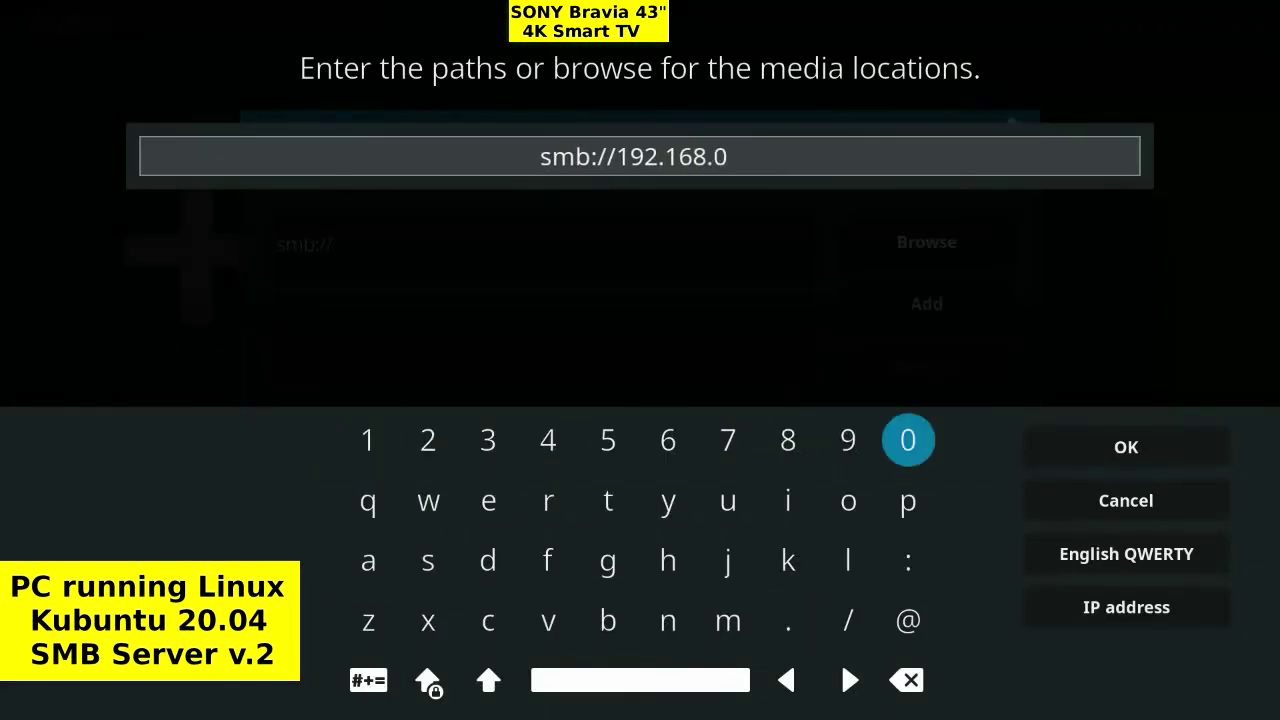
type(".2")
key("Return")
type("et")
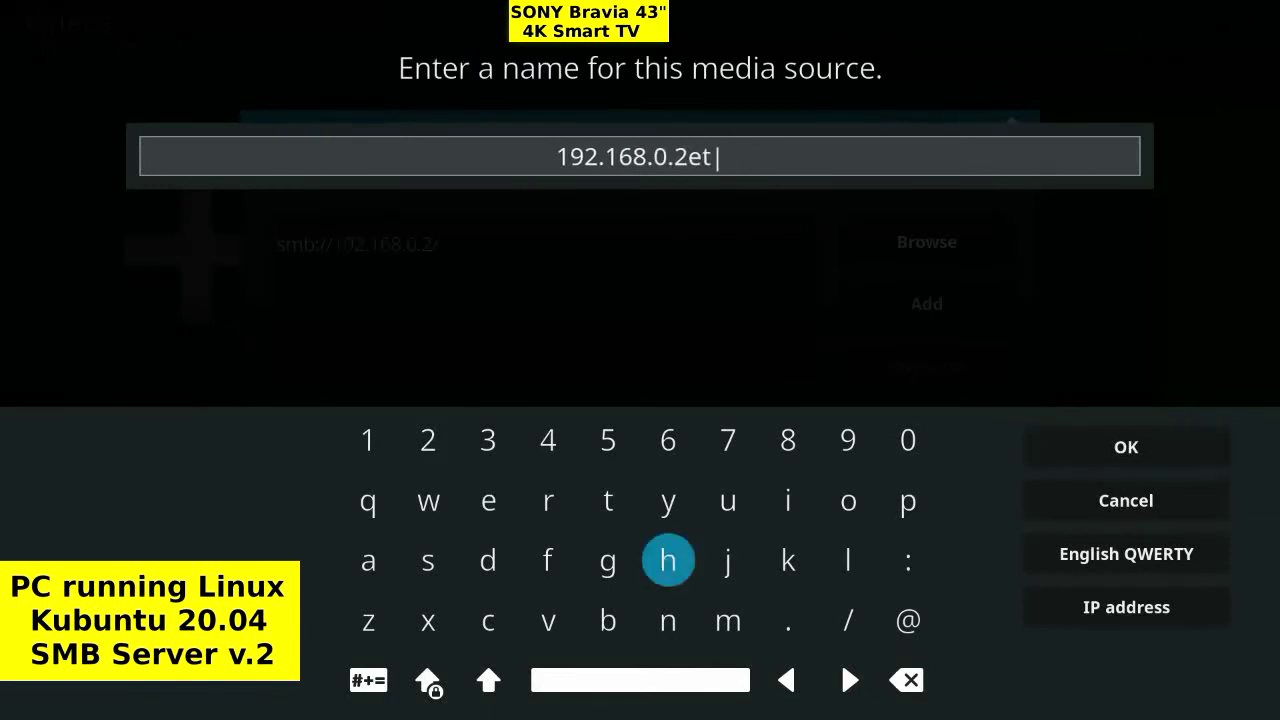
type("   ethernet")
key("Return")
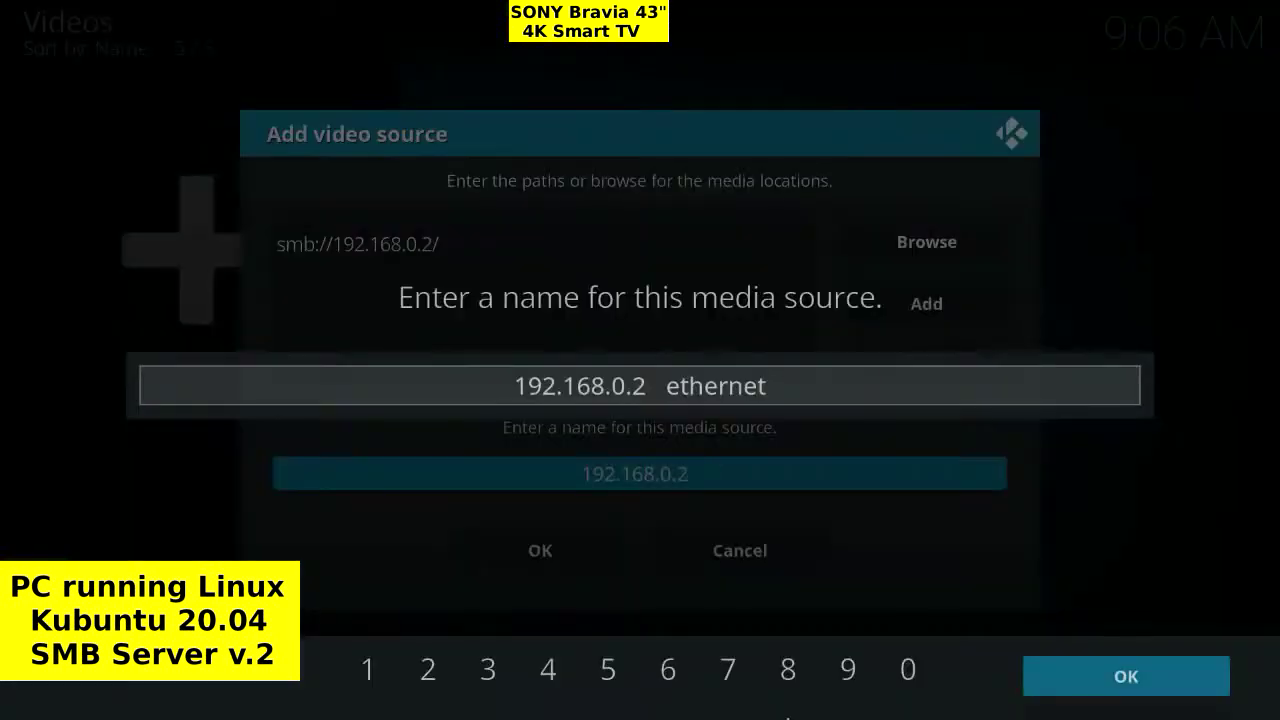
key("Down")
Accept the content settings, then open the 192.168.0.2 ethernet source's Plex folder.
key("Return")
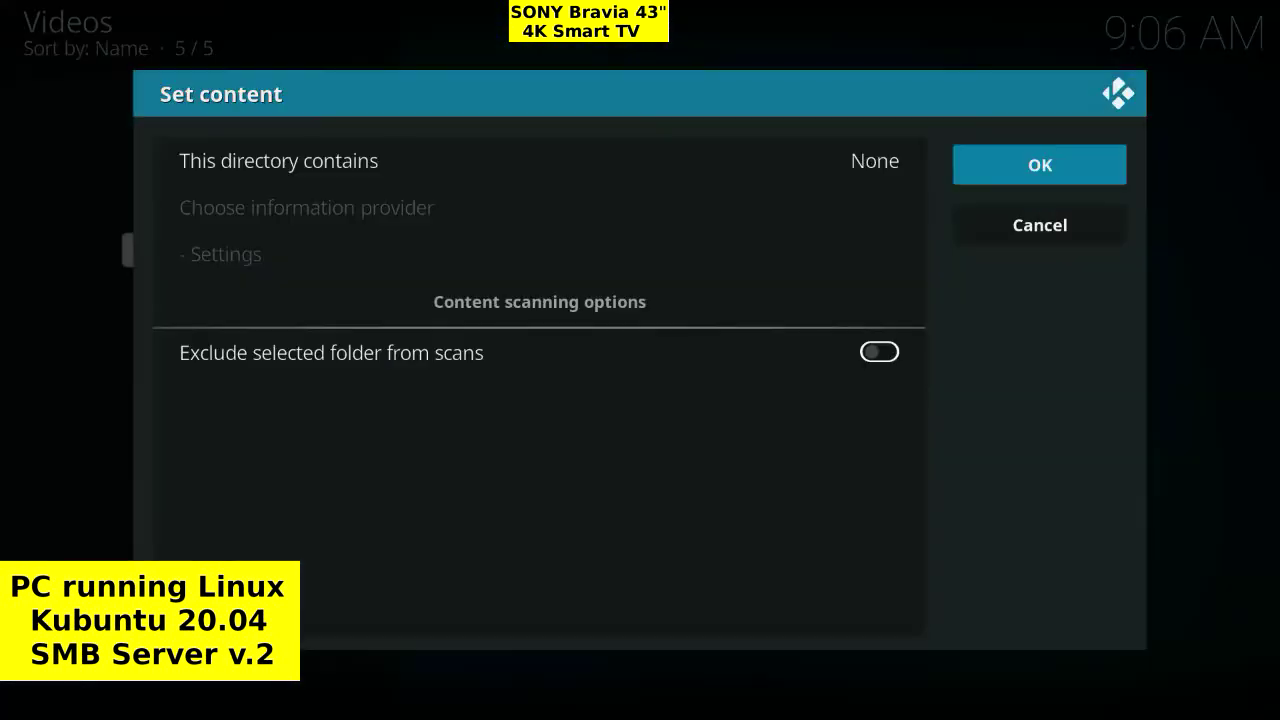
key("Return")
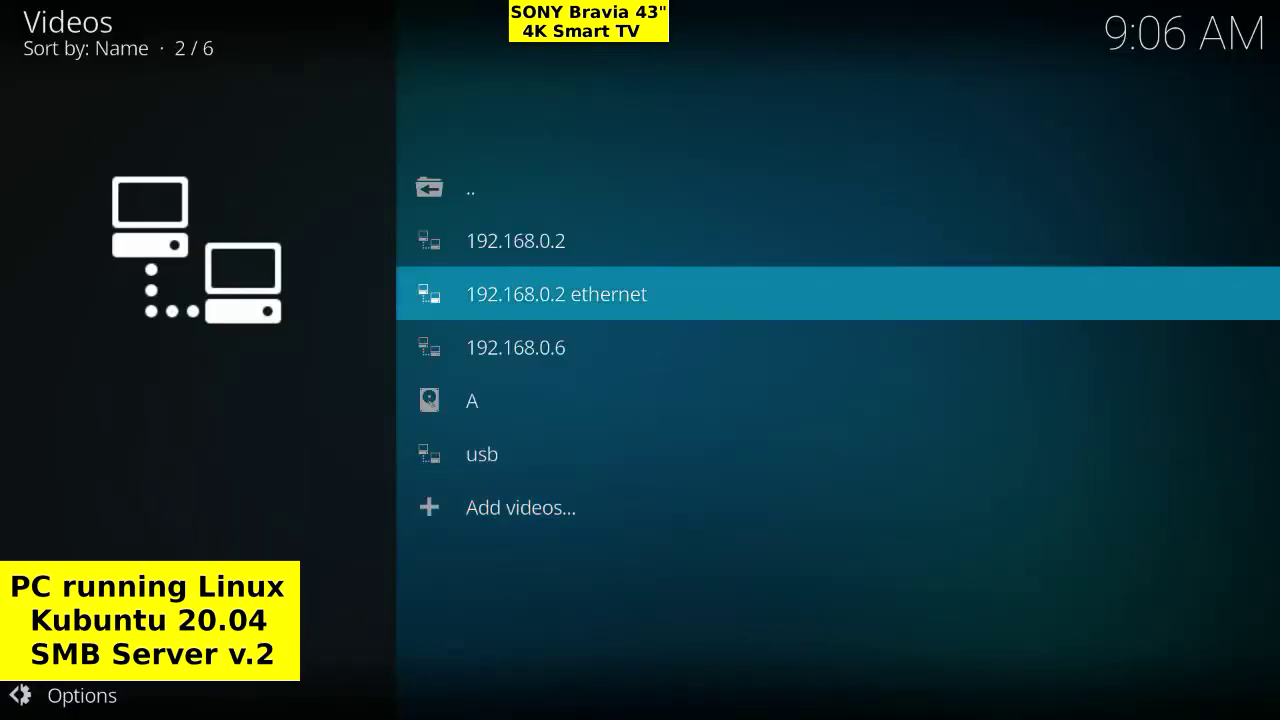
key("Return")
key("Down")
key("Down")
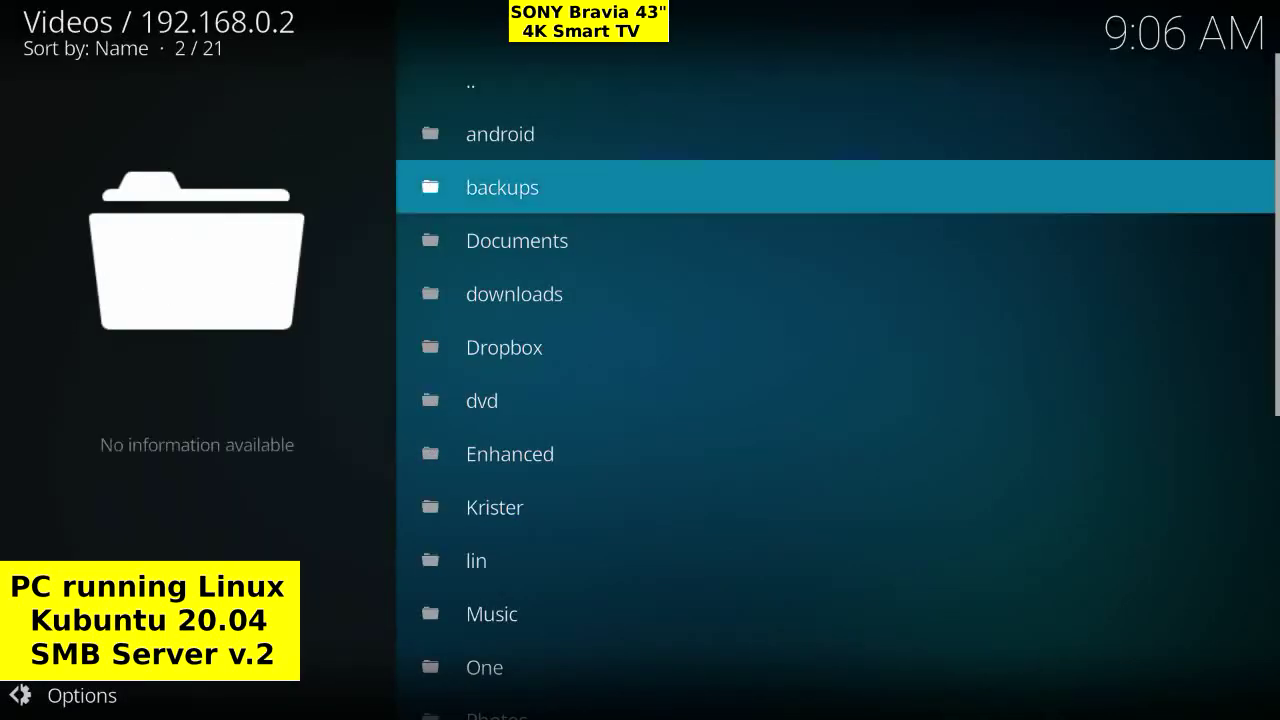
key("Down")
key("Down")
key("Down")
key("Down")
key("Down")
key("Down")
key("Down")
key("Down")
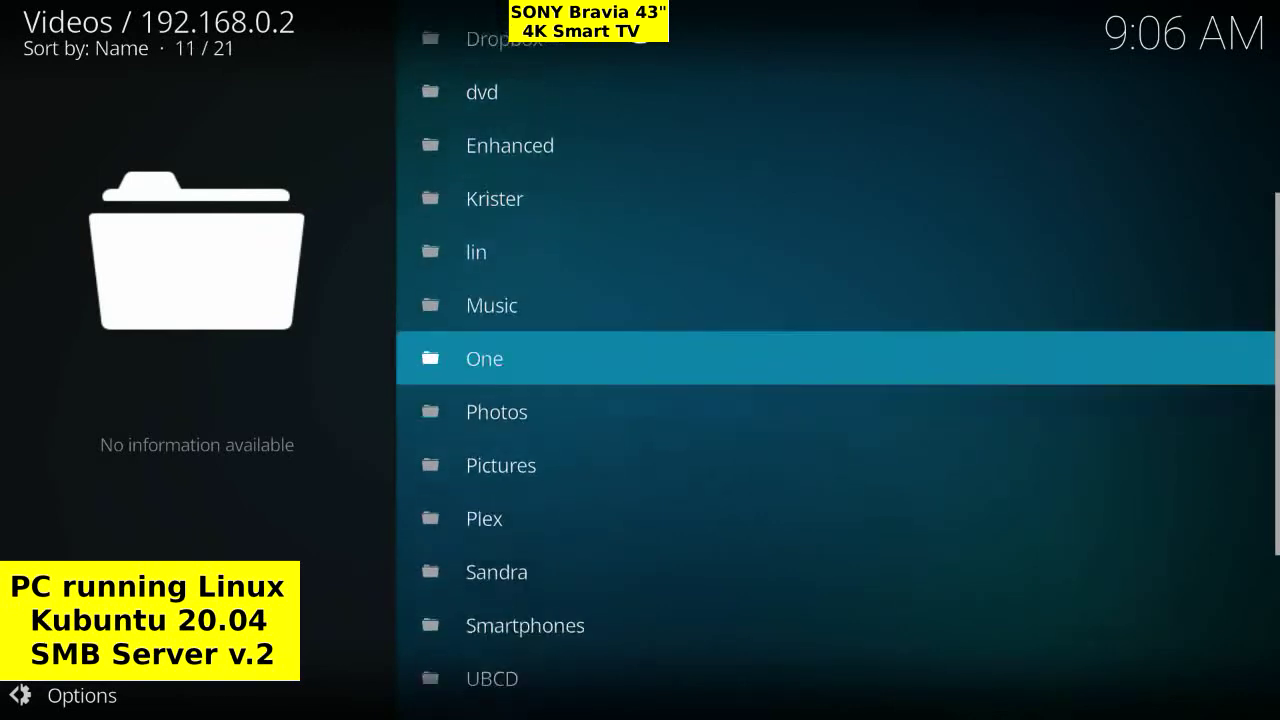
Look inside the Brazilian folder, then open the Garden folder of mp4 videos.
key("Down")
key("Down")
key("Down")
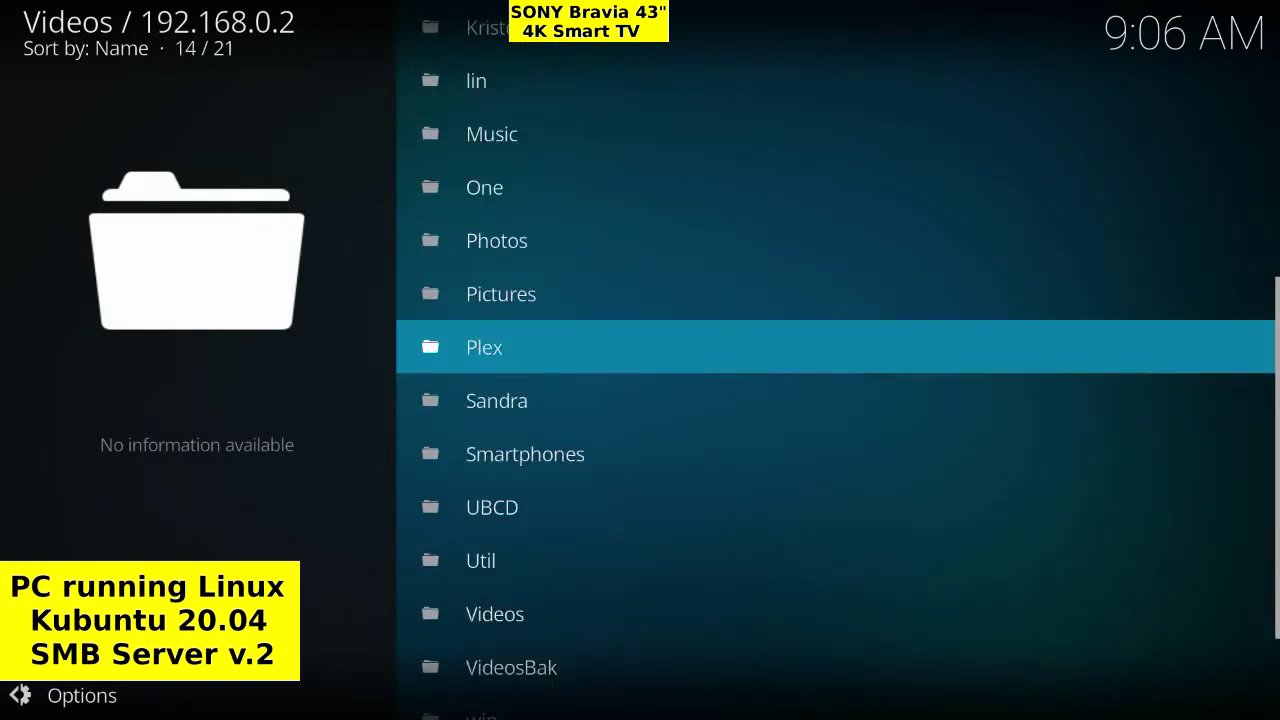
key("Return")
key("Down")
key("Down")
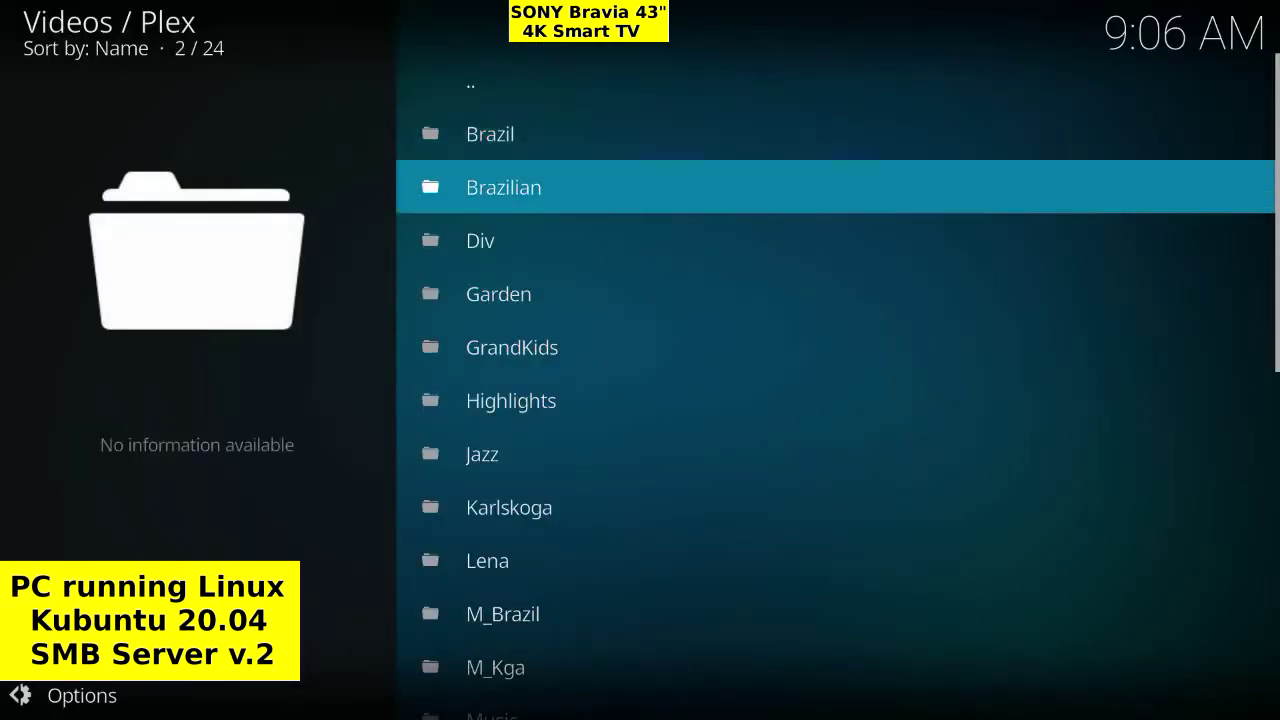
key("Return")
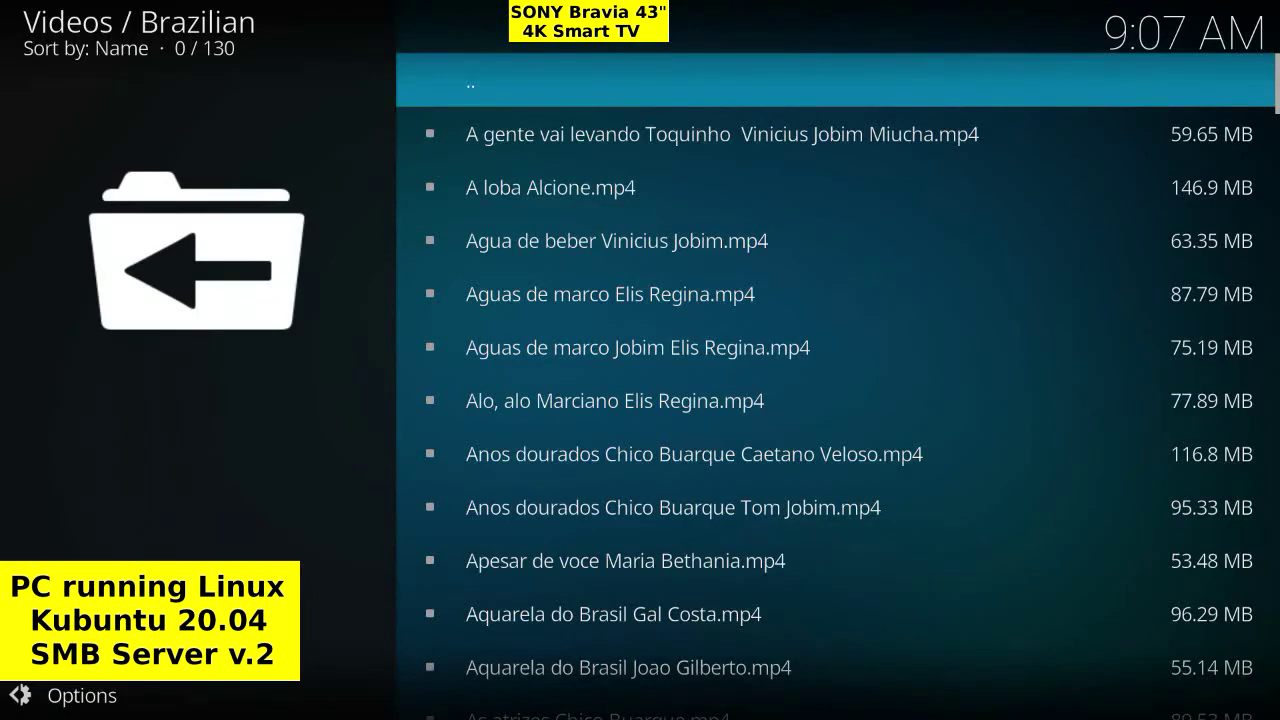
key("Return")
key("Down")
key("Down")
key("Return")
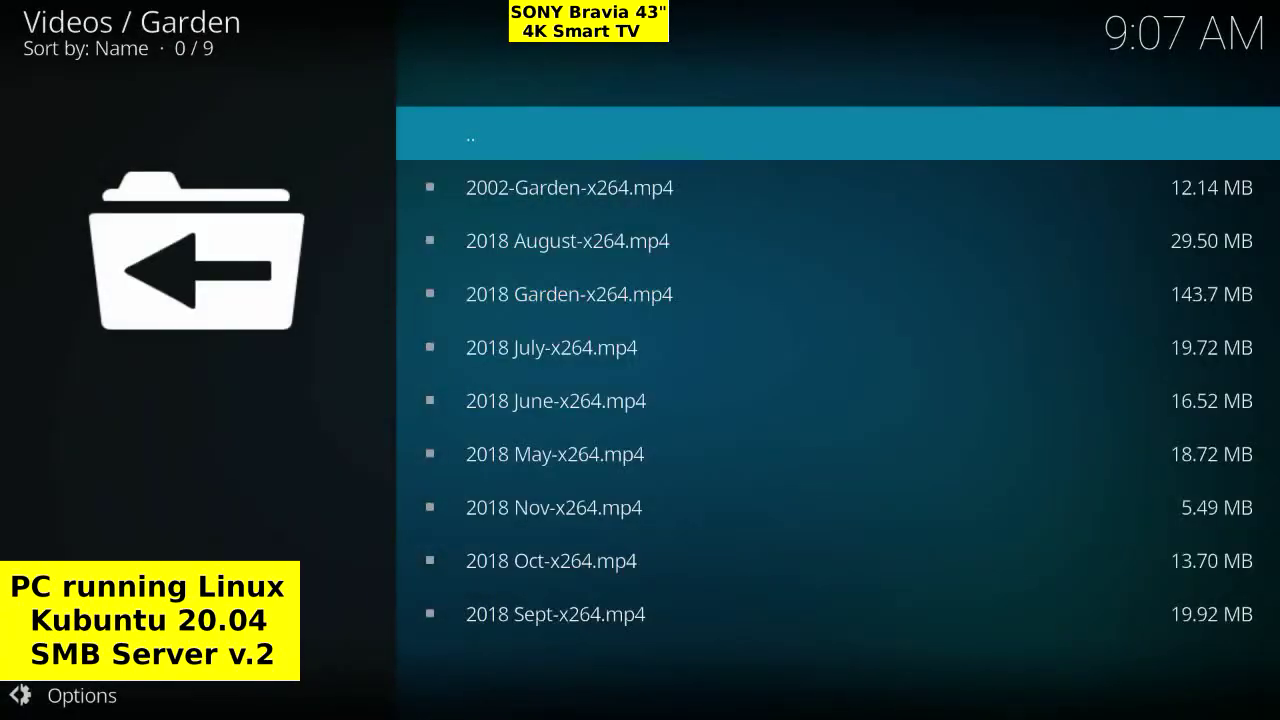
key("Down")
key("Down")
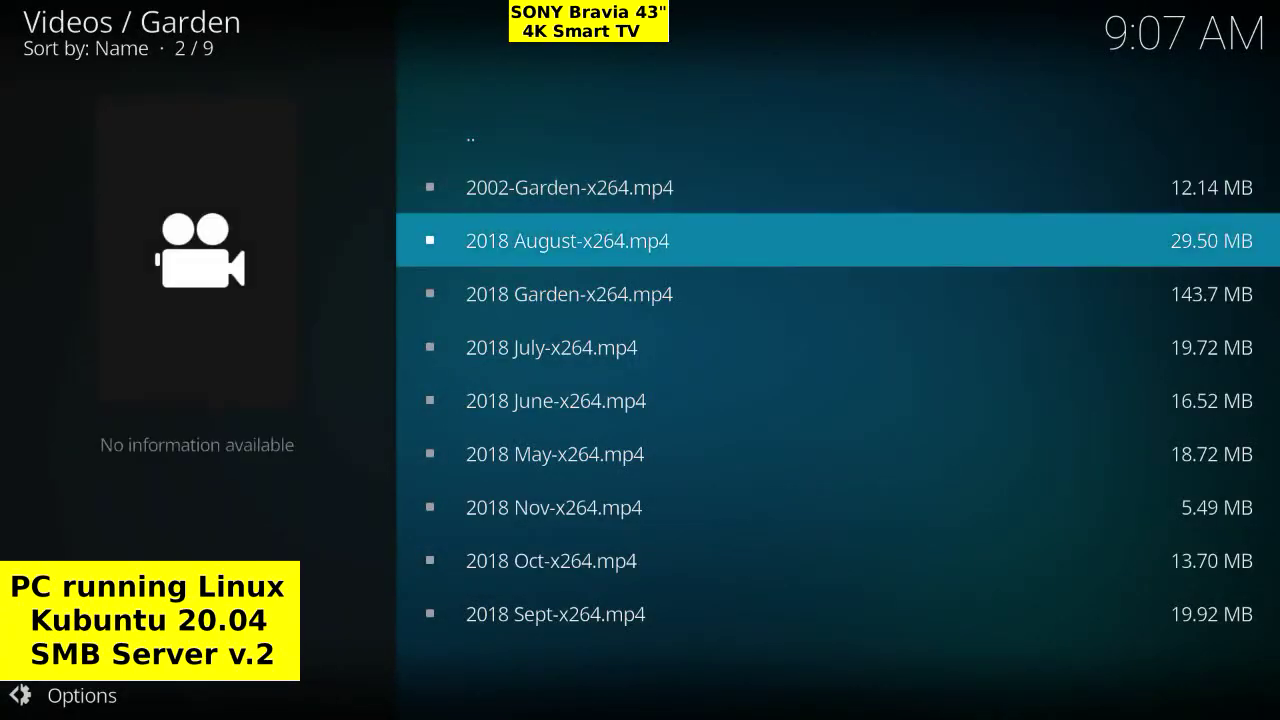